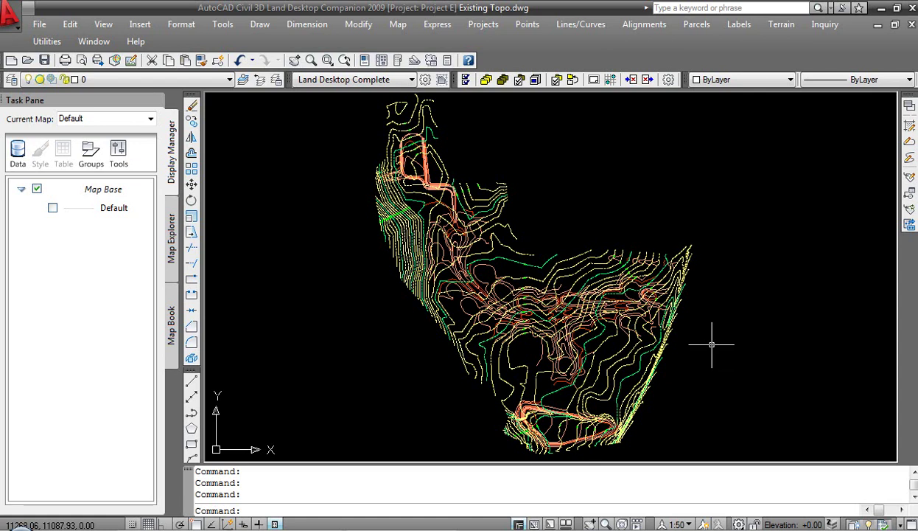
# Review the surfaces in the Surface Manager, inspect a proposed ground contour, and recentre the topography
pyautogui.click(781, 24)
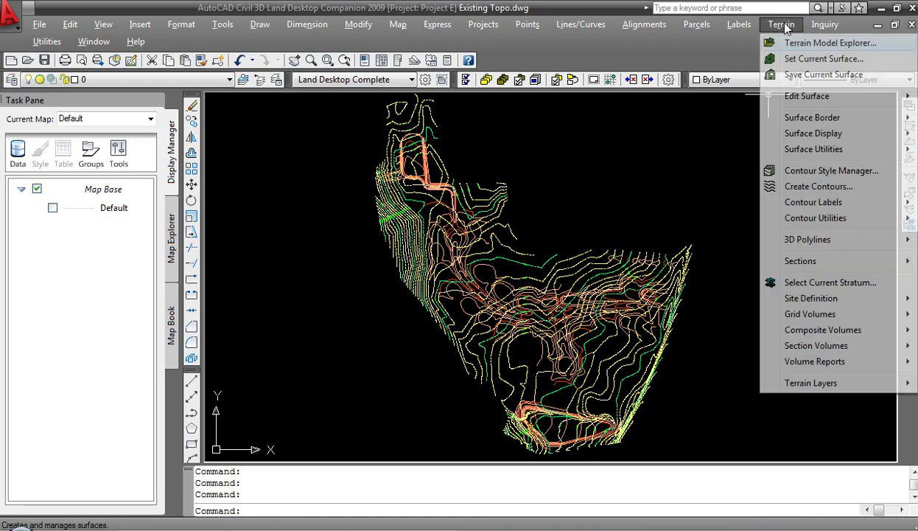
pyautogui.click(780, 42)
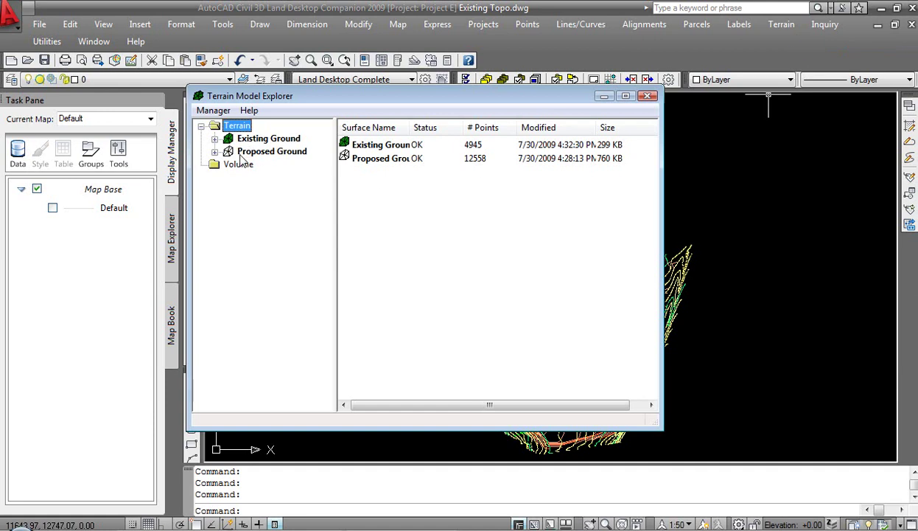
pyautogui.click(646, 96)
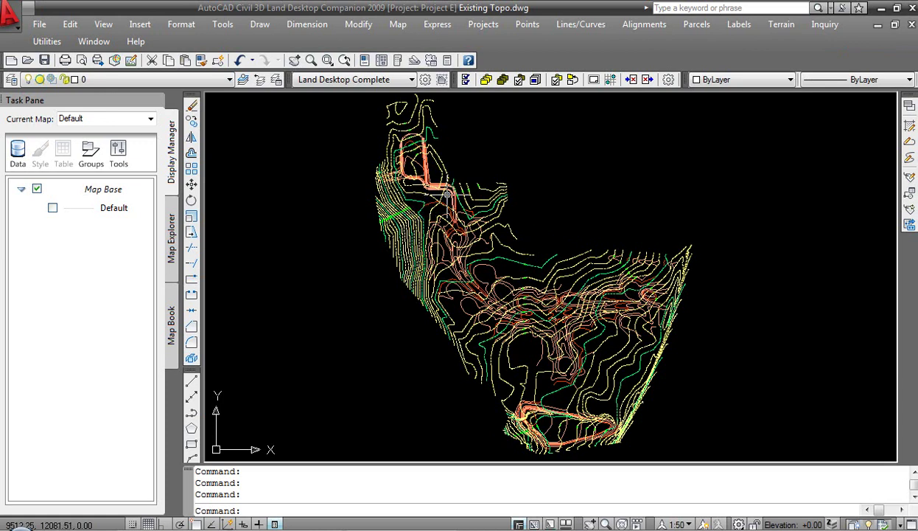
pyautogui.scroll(3, 451, 207)
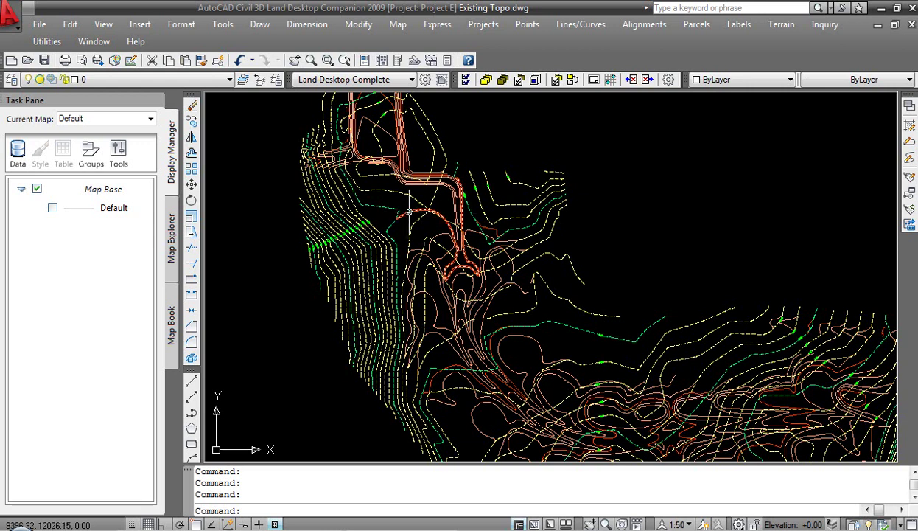
pyautogui.click(426, 235)
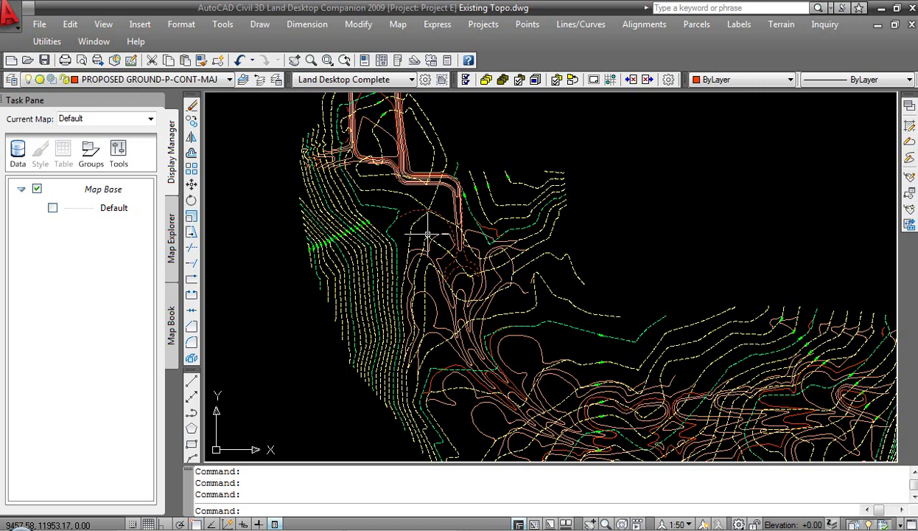
pyautogui.press('Escape')
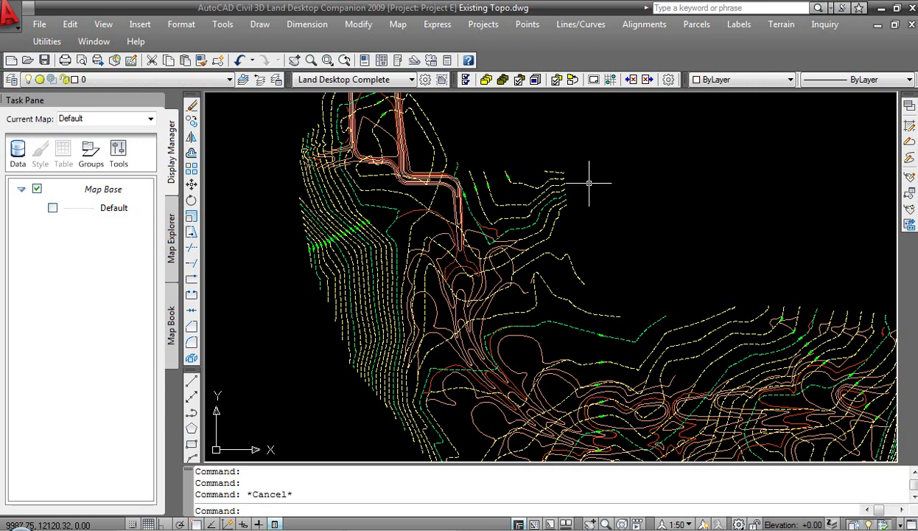
pyautogui.scroll(-5, 590, 185)
pyautogui.scroll(2, 601, 201)
pyautogui.moveTo(598, 202); pyautogui.dragTo(549, 223, button='middle')
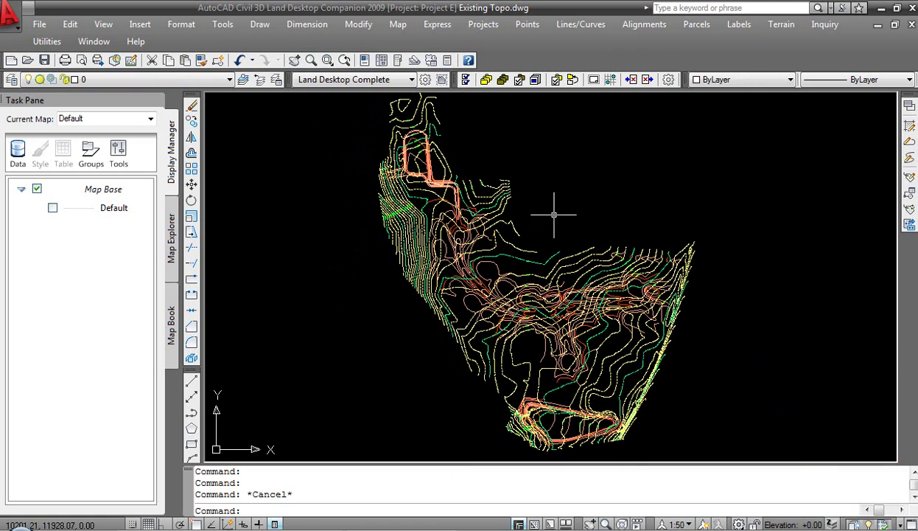
# Define stratum Total, 'Overall Earthwork Computation', with Existing Ground as surface 1 and Proposed Ground as surface 2
pyautogui.click(781, 24)
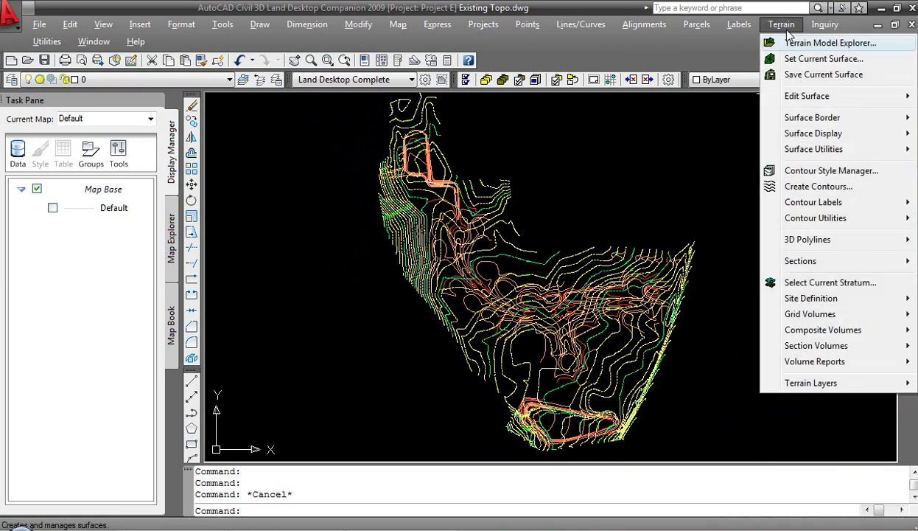
pyautogui.moveTo(821, 299)
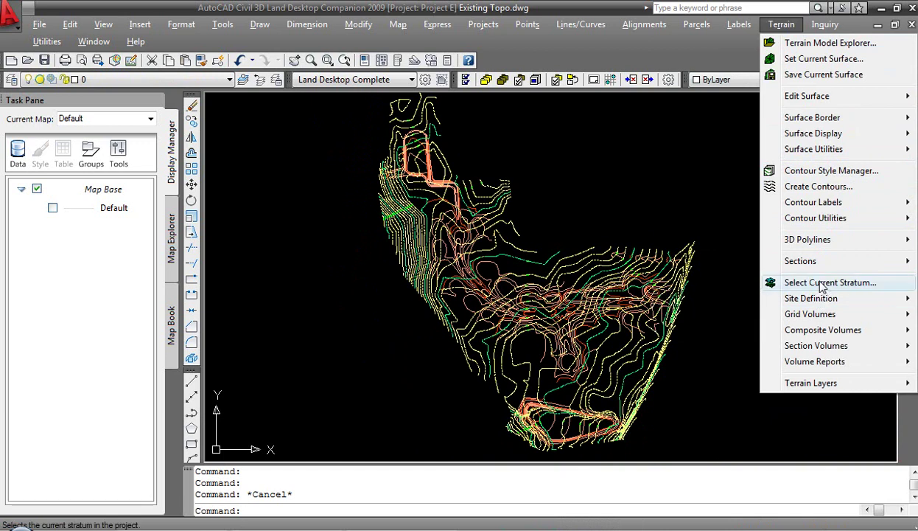
pyautogui.click(822, 283)
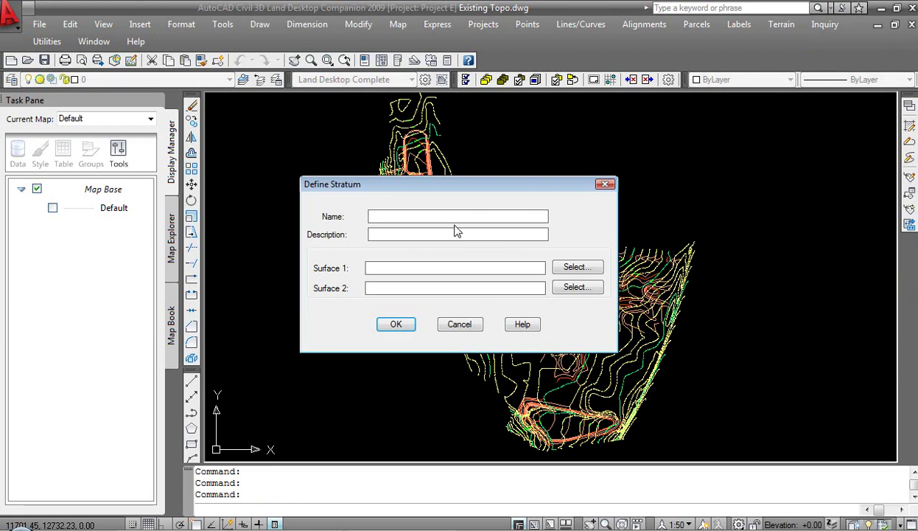
pyautogui.write('Total')
pyautogui.click(417, 234)
pyautogui.write('Overall Earthwo')
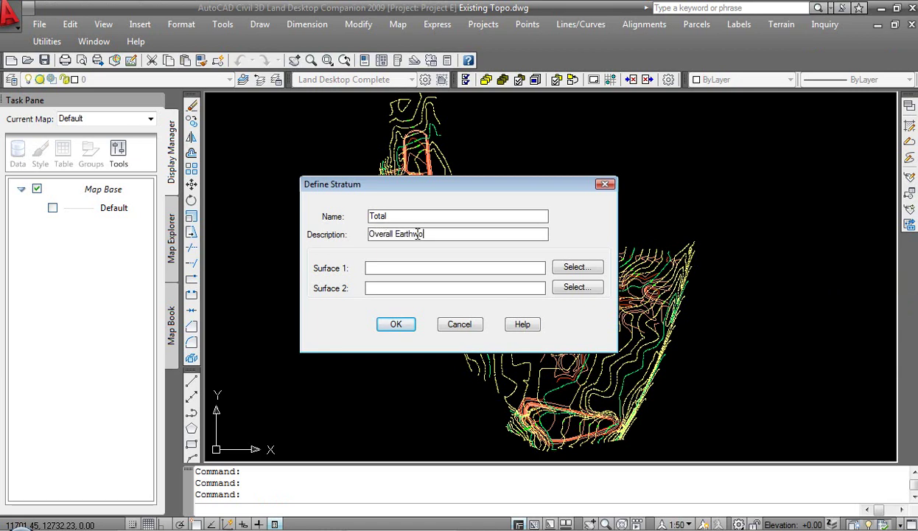
pyautogui.write('rk Computation')
pyautogui.click(564, 266)
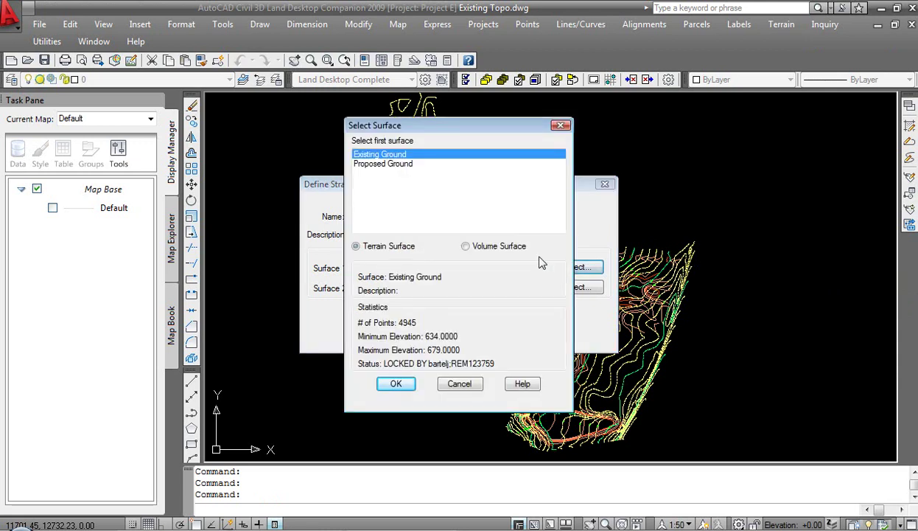
pyautogui.click(396, 381)
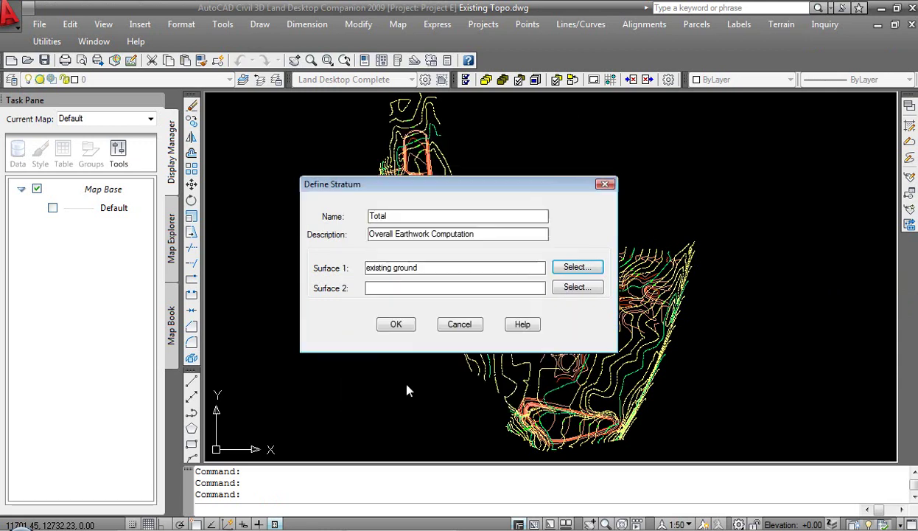
pyautogui.click(599, 289)
pyautogui.click(396, 163)
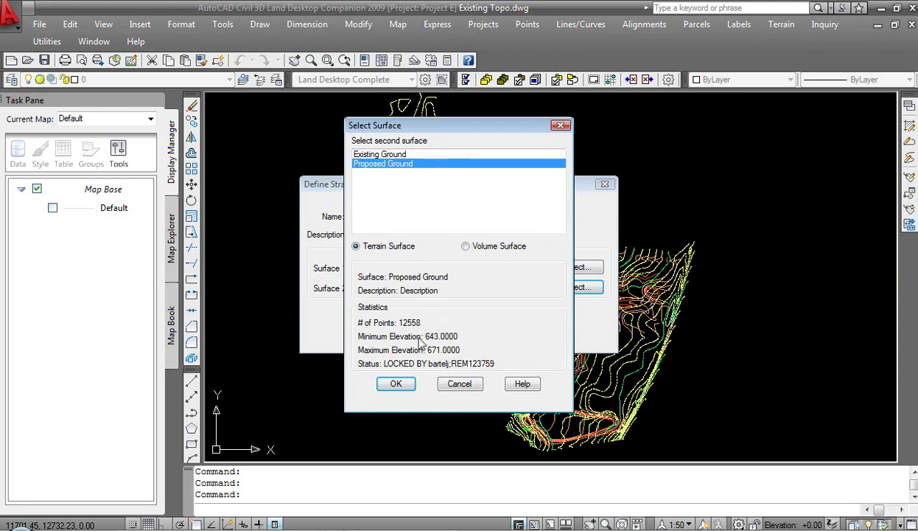
pyautogui.click(396, 386)
pyautogui.click(398, 323)
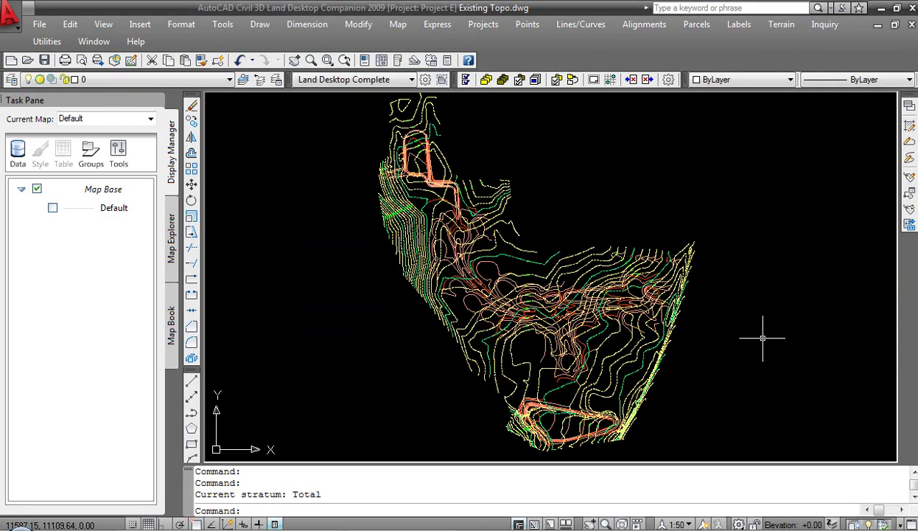
# Start a volume site at rotation 0 from a base point below-left of the topography, grid size 10
pyautogui.click(782, 26)
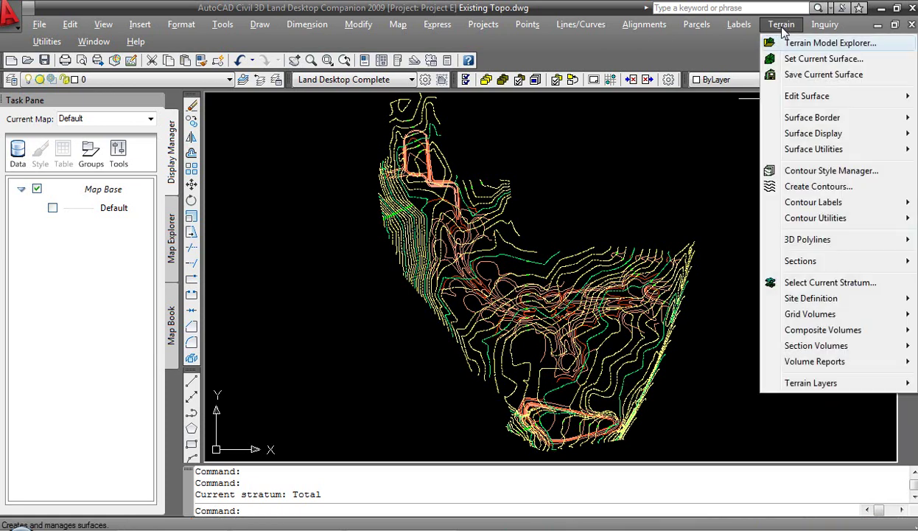
pyautogui.moveTo(820, 298)
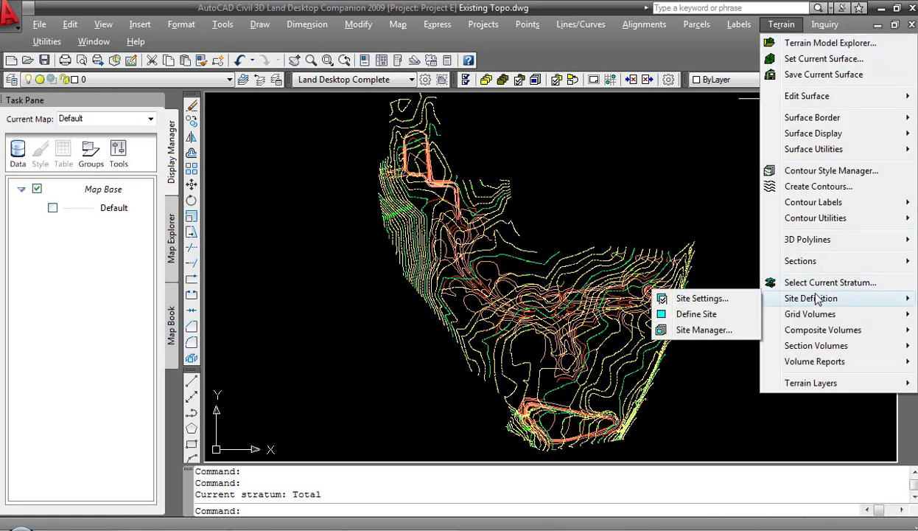
pyautogui.click(697, 314)
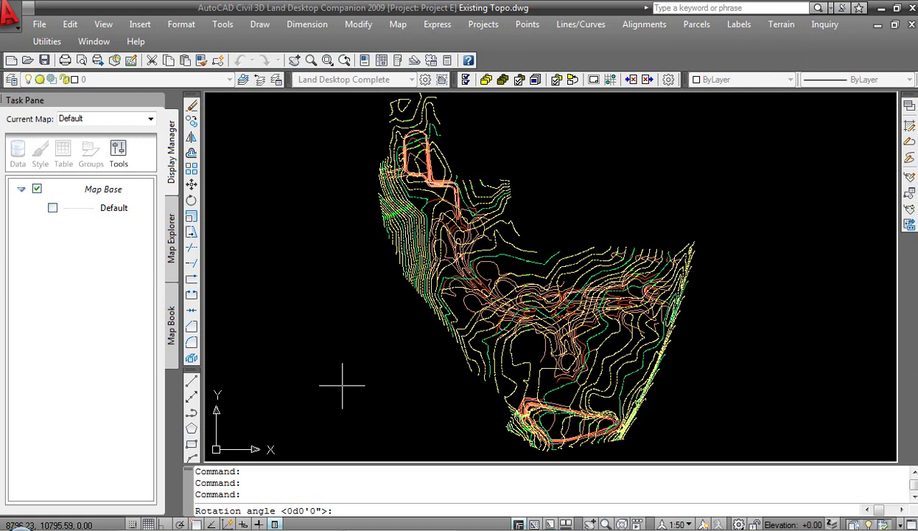
pyautogui.scroll(-3, 342, 385)
pyautogui.press('Return')
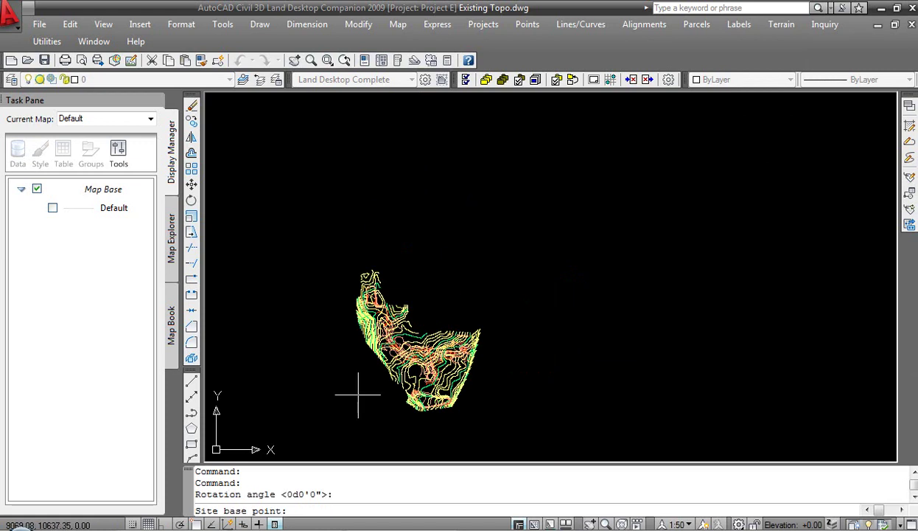
pyautogui.click(345, 415)
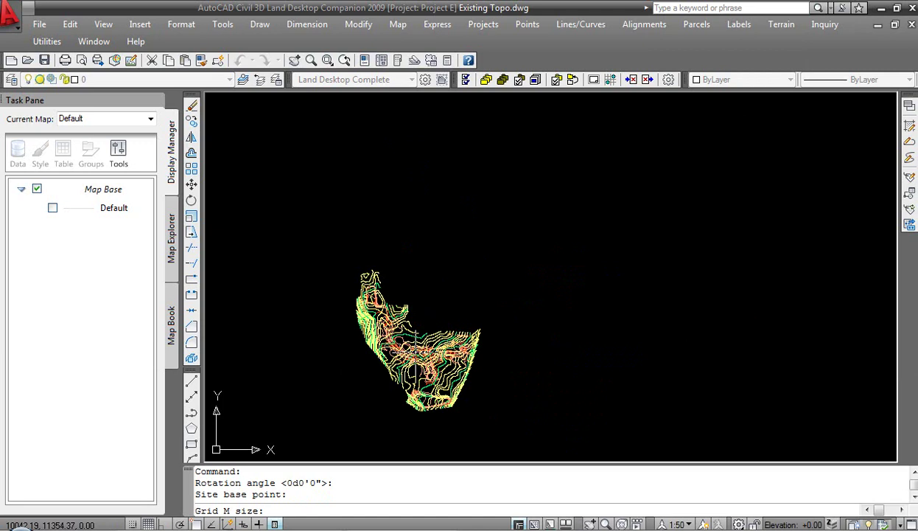
pyautogui.write('10')
pyautogui.press('Return')
pyautogui.press('Return')
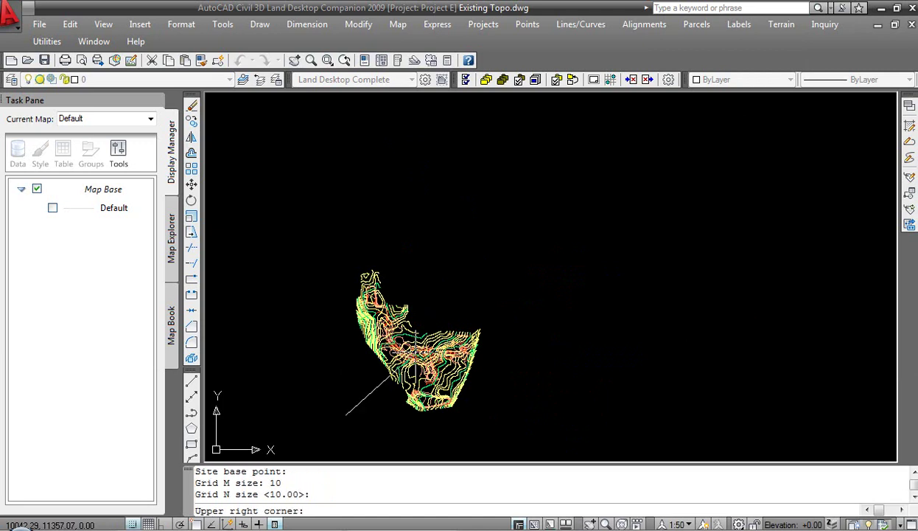
# Set the site's upper right corner, accept the defaults, and keep the name Project E
pyautogui.click(484, 281)
pyautogui.scroll(4, 391, 310)
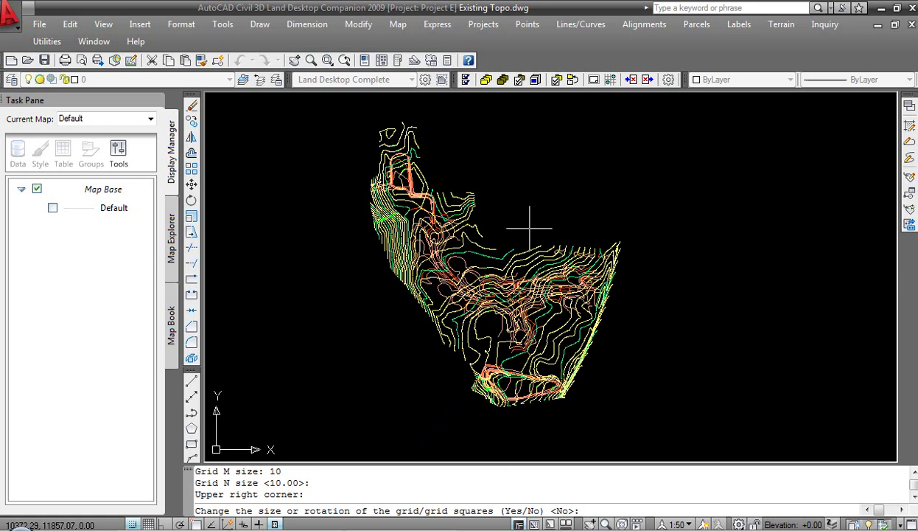
pyautogui.press('Return')
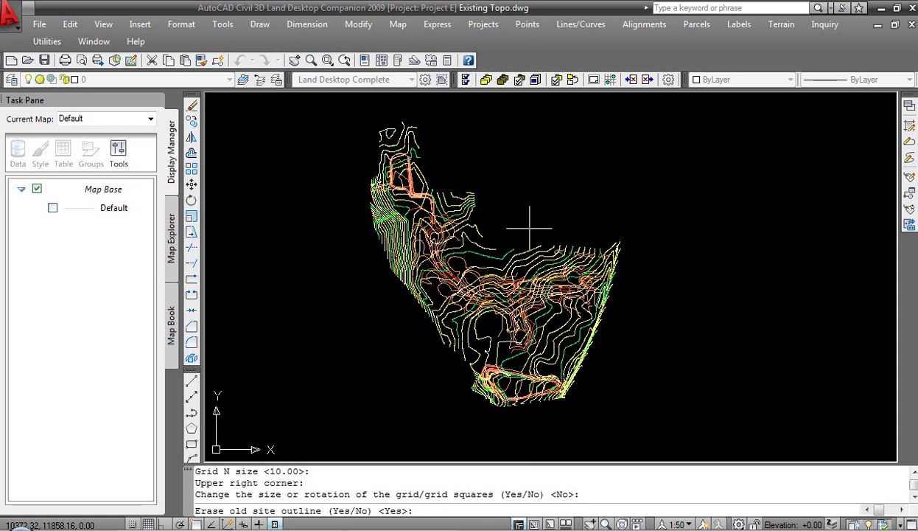
pyautogui.press('Return')
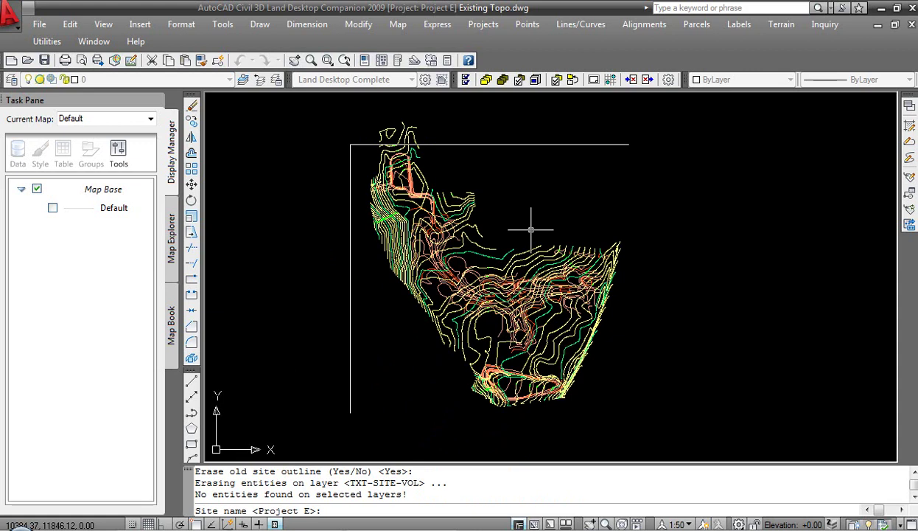
pyautogui.press('Return')
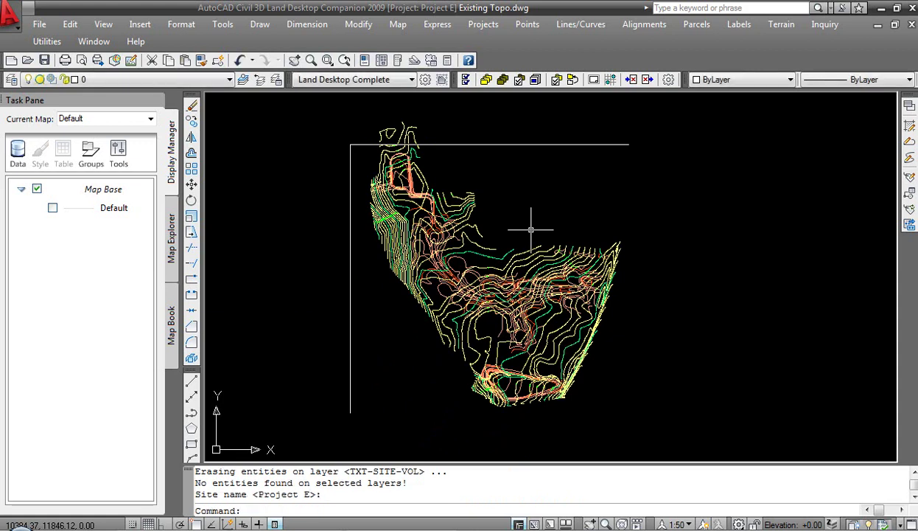
pyautogui.moveTo(570, 205); pyautogui.dragTo(554, 189, button='middle')
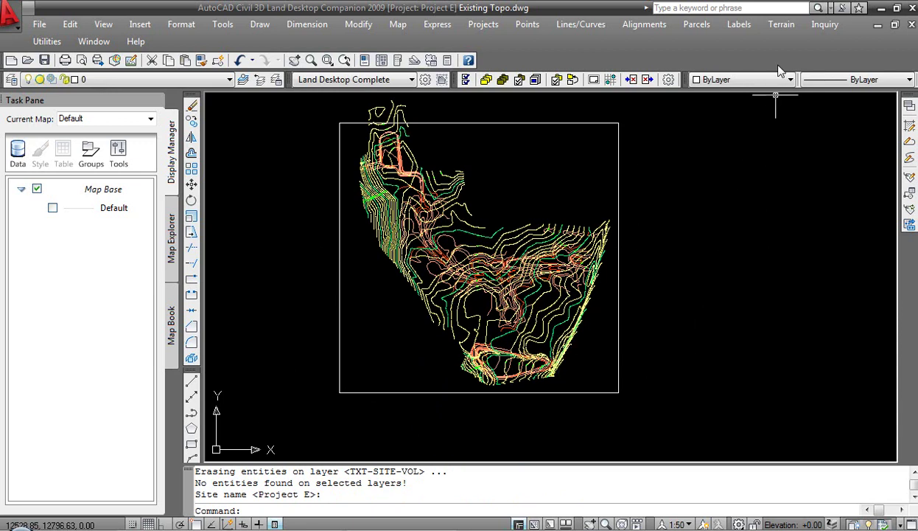
# Look through the Terrain menu's Composite Volumes and Volume Reports submenus
pyautogui.click(785, 23)
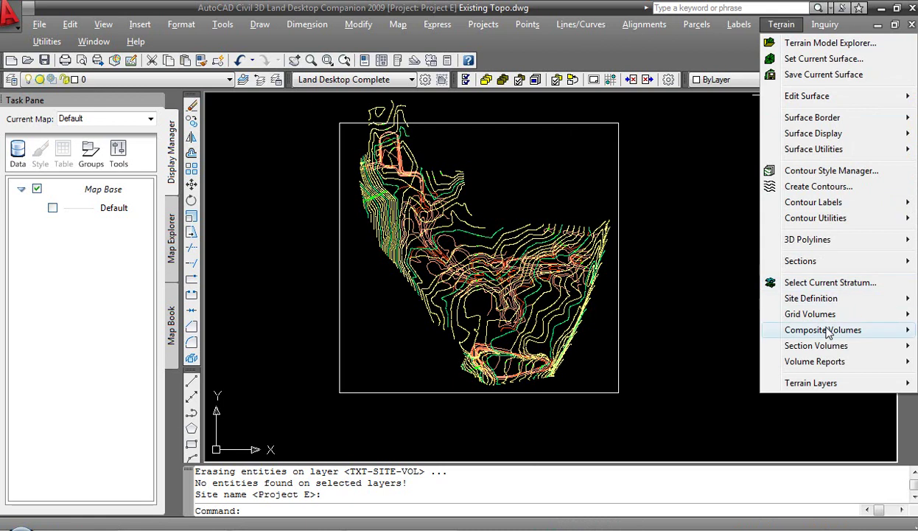
pyautogui.moveTo(826, 317)
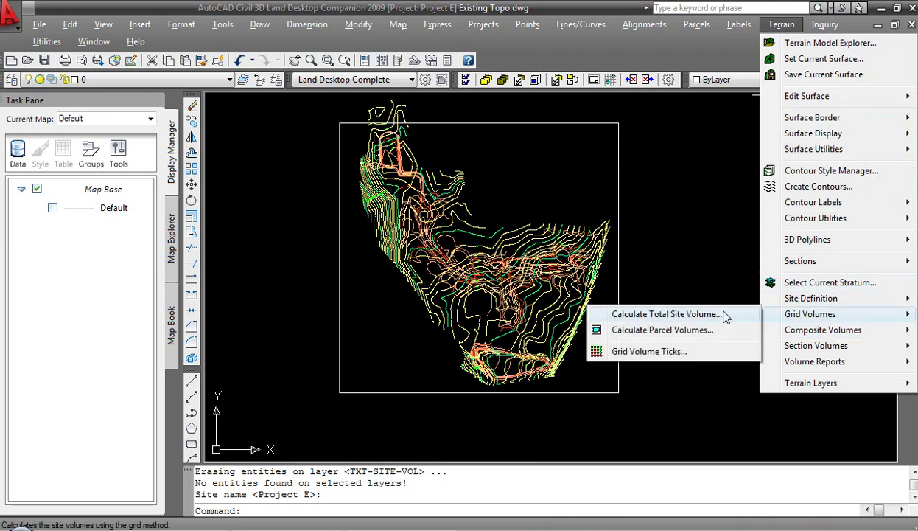
pyautogui.moveTo(775, 330)
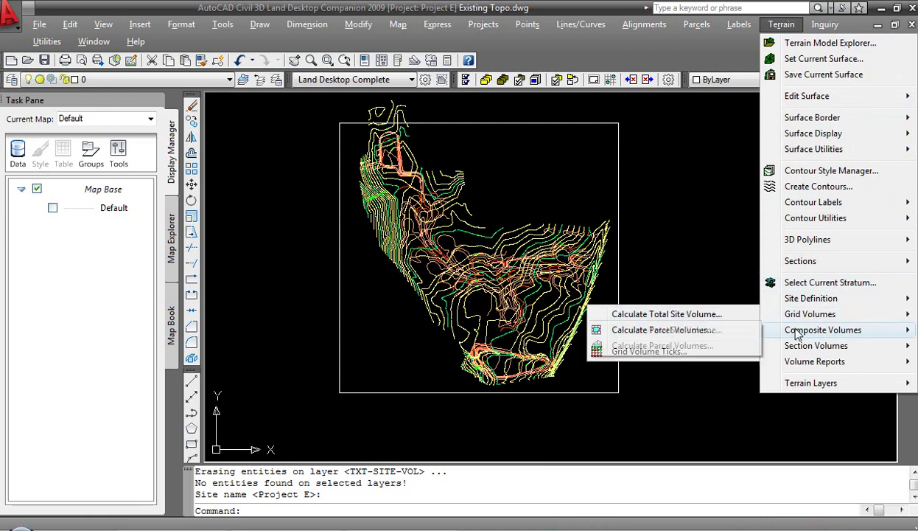
pyautogui.moveTo(796, 362)
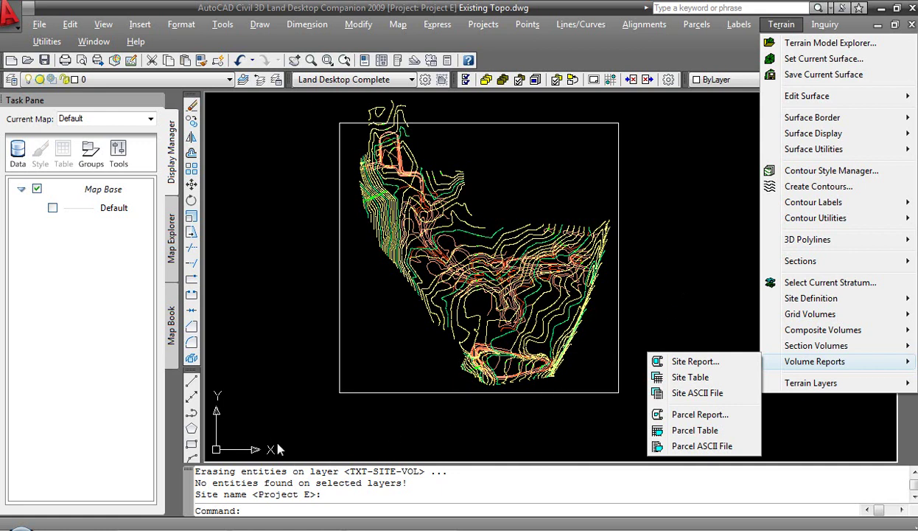
# Import Project E's surfaces from Land Desktop into Drawing9, leaving out description keys
pyautogui.hotkey('alt', 'Tab')
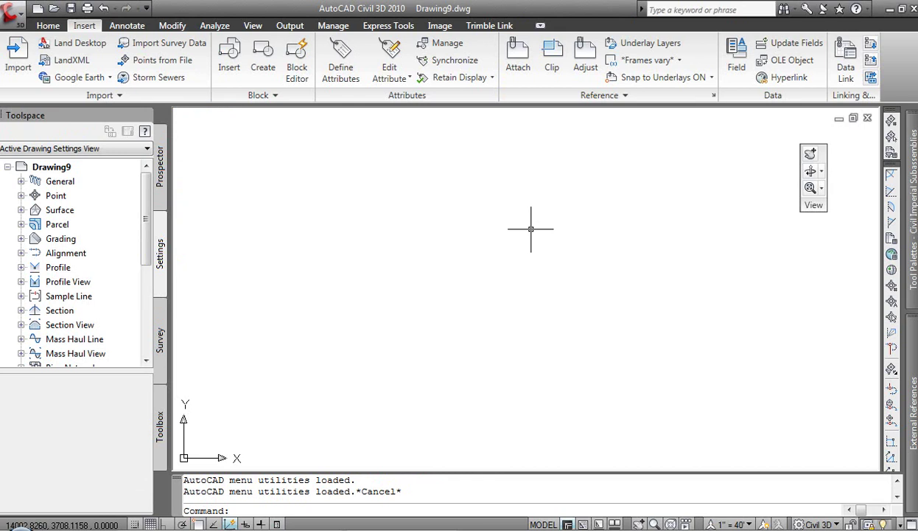
pyautogui.click(81, 44)
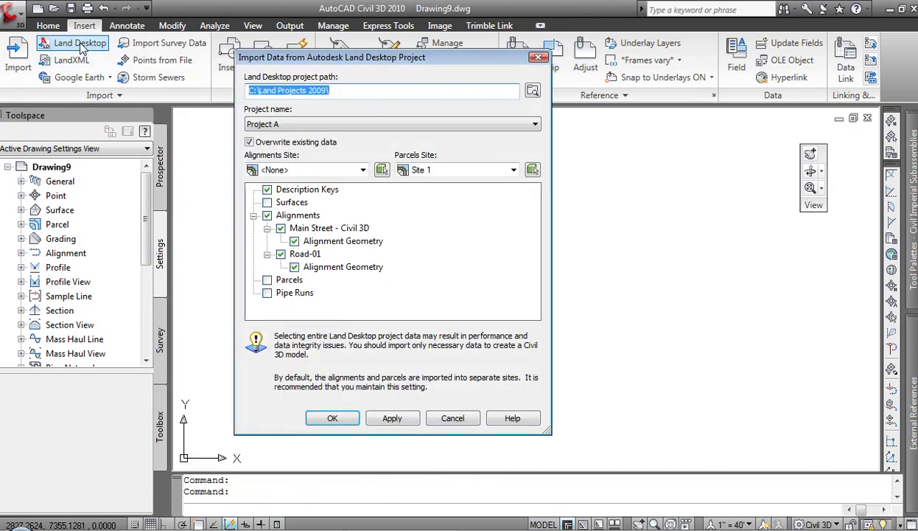
pyautogui.click(535, 124)
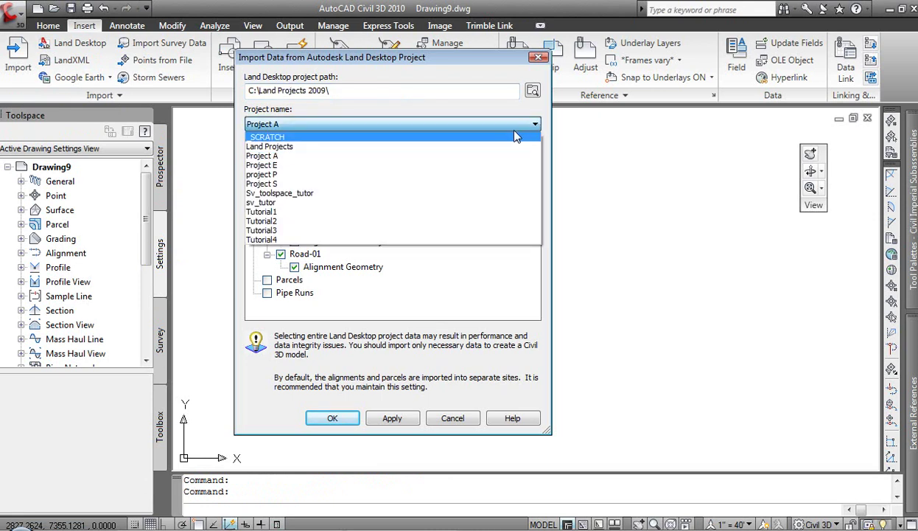
pyautogui.click(380, 165)
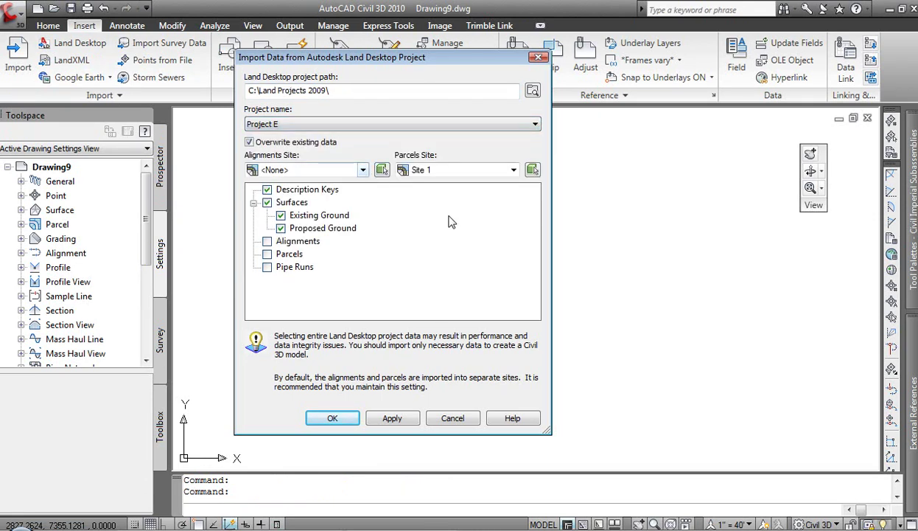
pyautogui.click(267, 190)
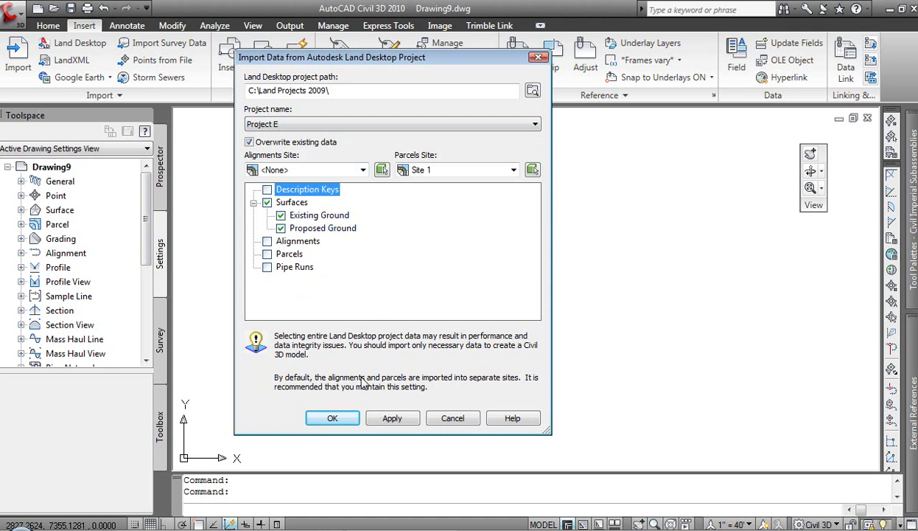
pyautogui.click(332, 419)
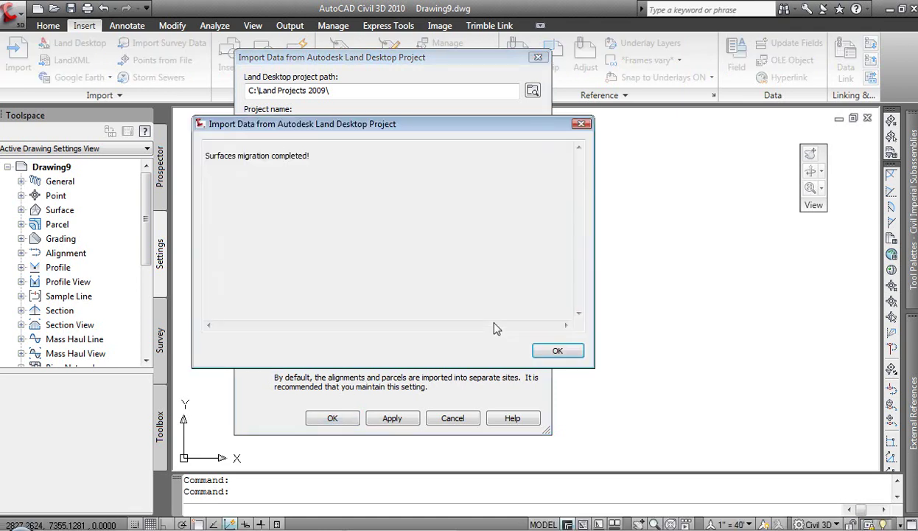
pyautogui.click(561, 350)
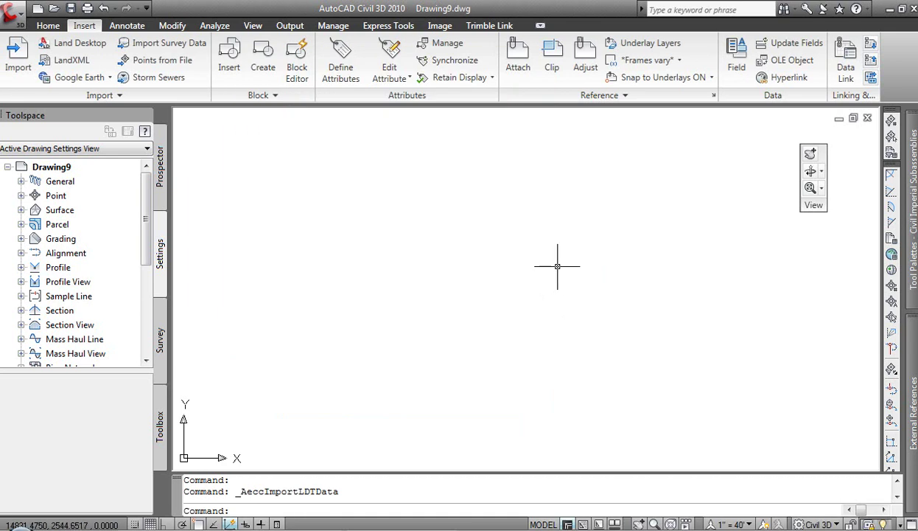
# Zoom to extents with Z, E and select the Existing Ground surface
pyautogui.write('z')
pyautogui.press('Return')
pyautogui.write('e')
pyautogui.press('Return')
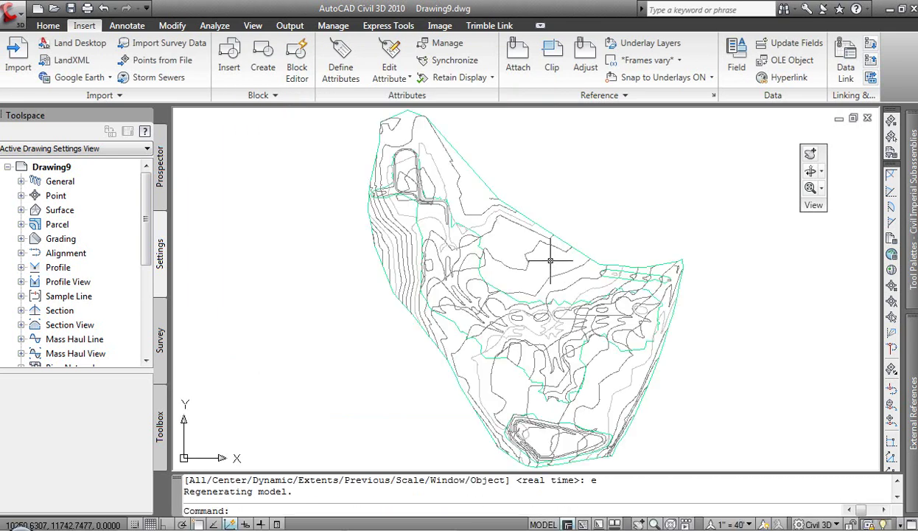
pyautogui.moveTo(552, 255)
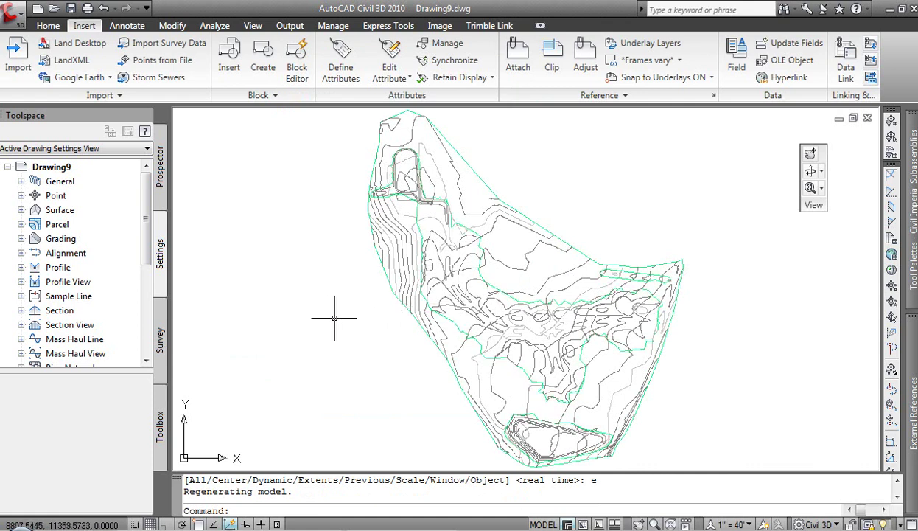
pyautogui.click(538, 226)
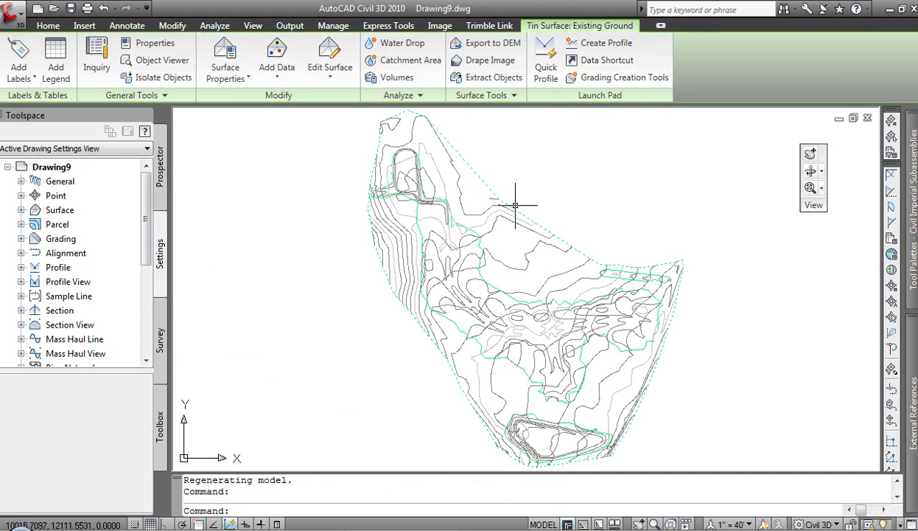
# Give Existing Ground the Contours 1' and 5' (Background) style
pyautogui.click(221, 50)
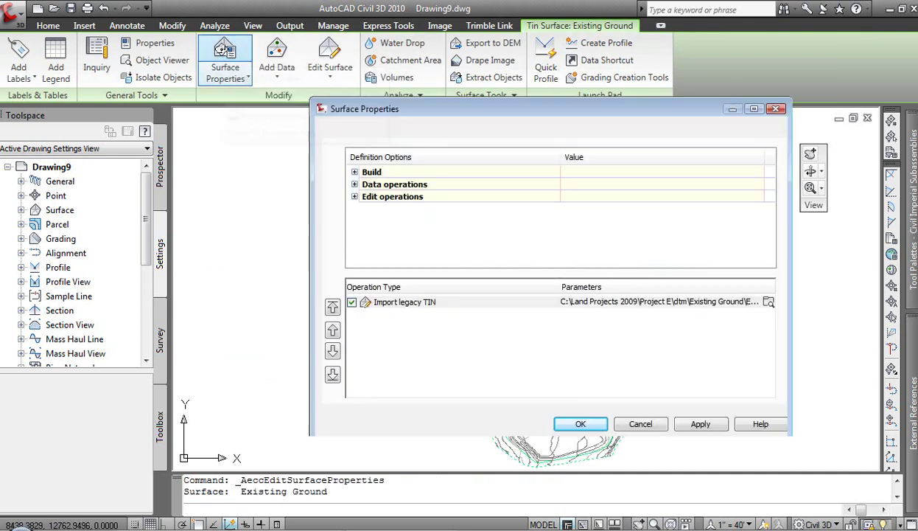
pyautogui.click(344, 129)
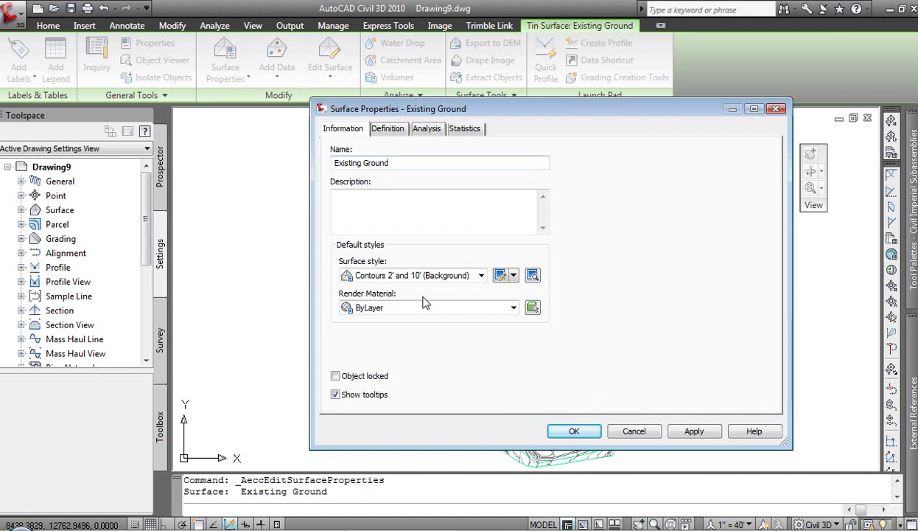
pyautogui.click(481, 275)
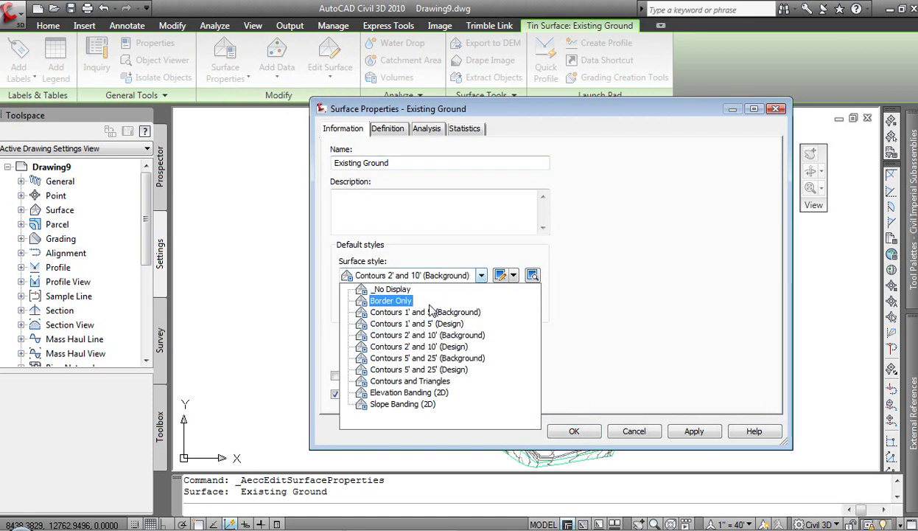
pyautogui.click(420, 313)
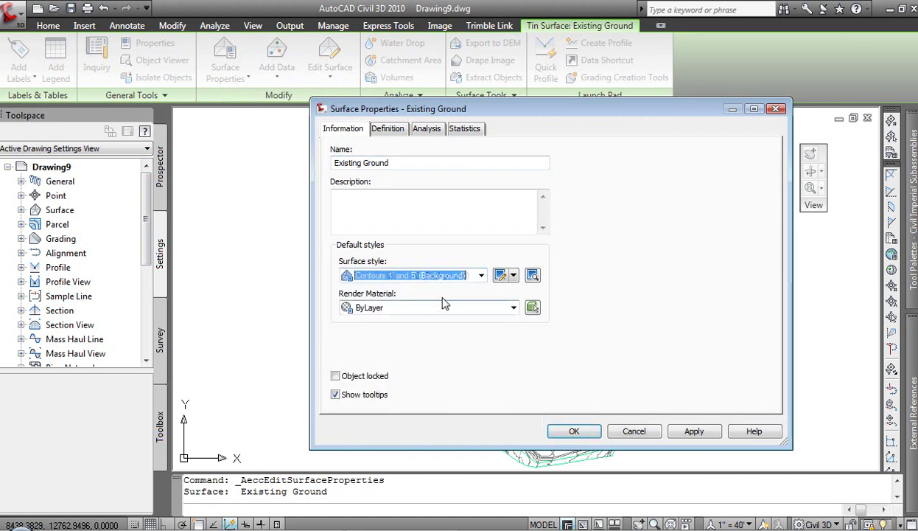
pyautogui.click(575, 433)
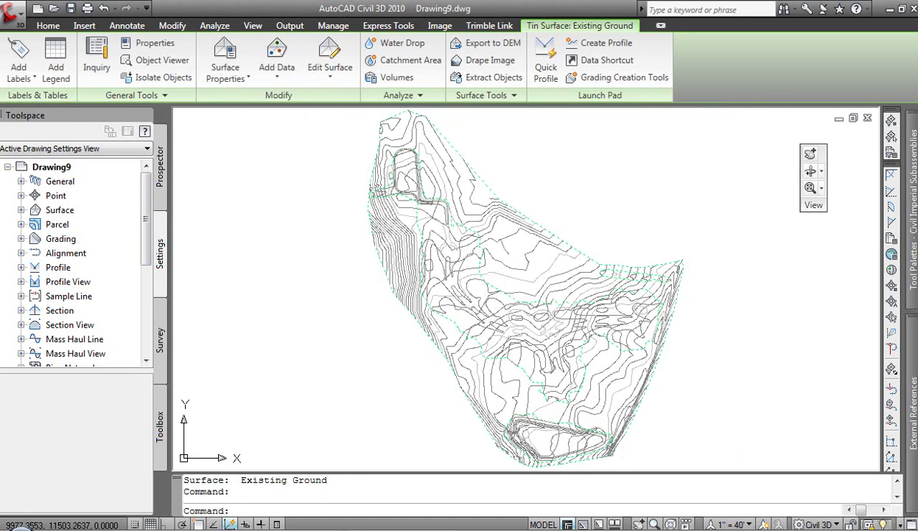
pyautogui.press('Escape')
pyautogui.press('Escape')
pyautogui.press('Escape')
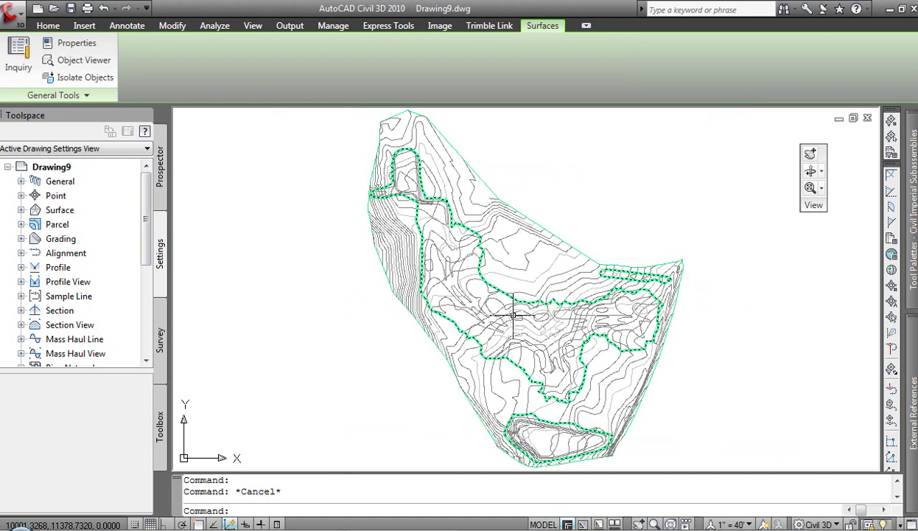
# Give Proposed Ground the Contours 1' and 5' (Design) style
pyautogui.click(522, 271)
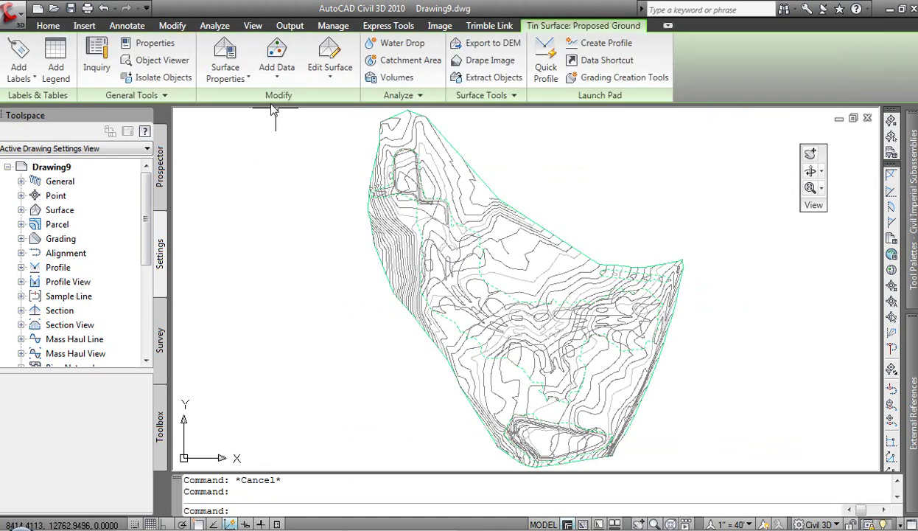
pyautogui.click(225, 59)
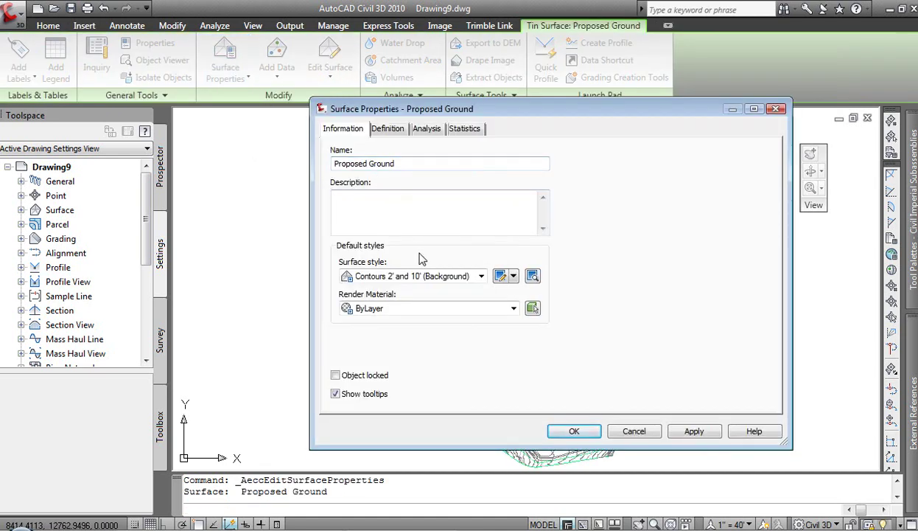
pyautogui.click(470, 274)
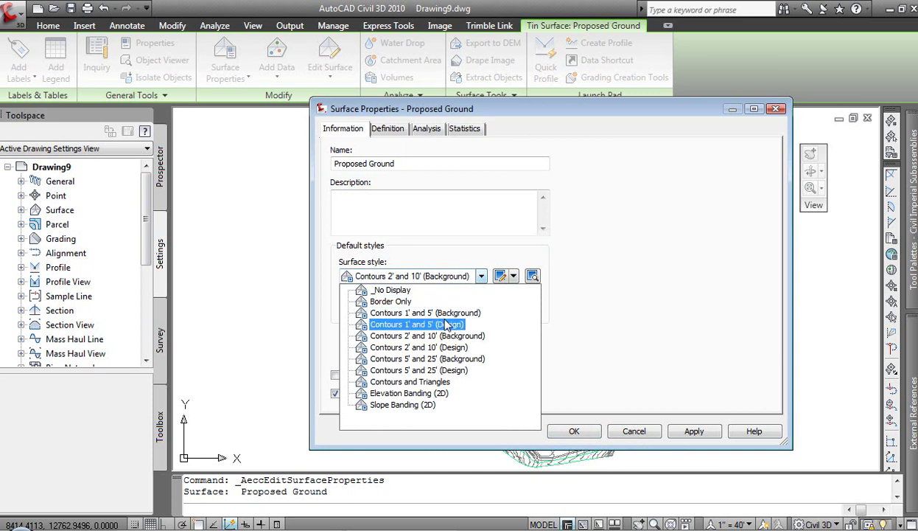
pyautogui.click(446, 325)
pyautogui.click(574, 431)
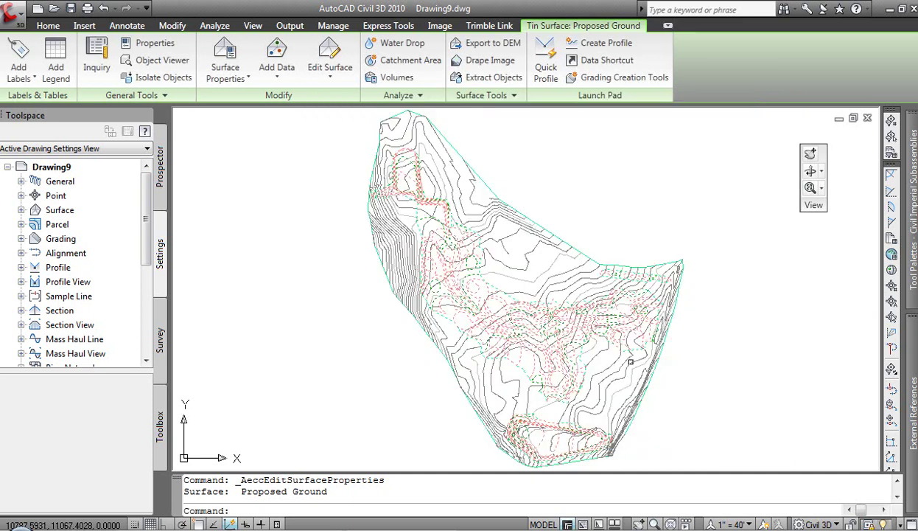
pyautogui.press('Escape')
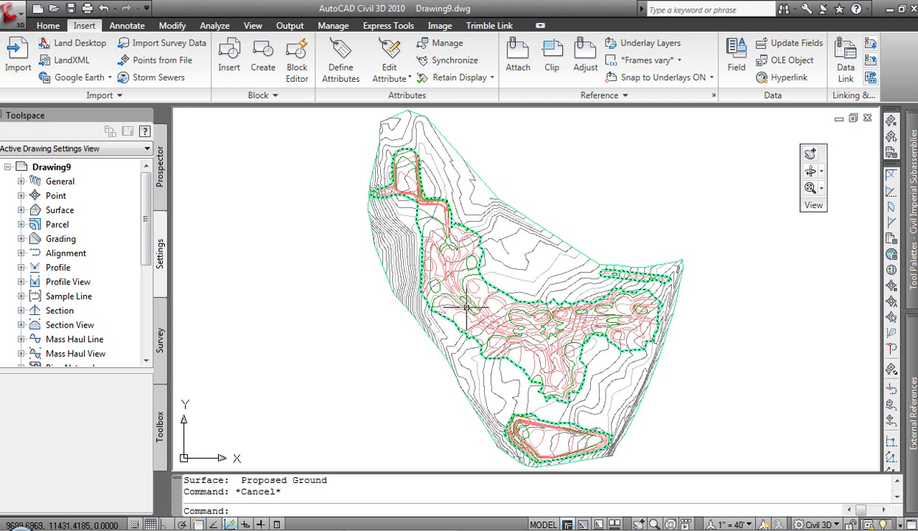
pyautogui.moveTo(465, 308)
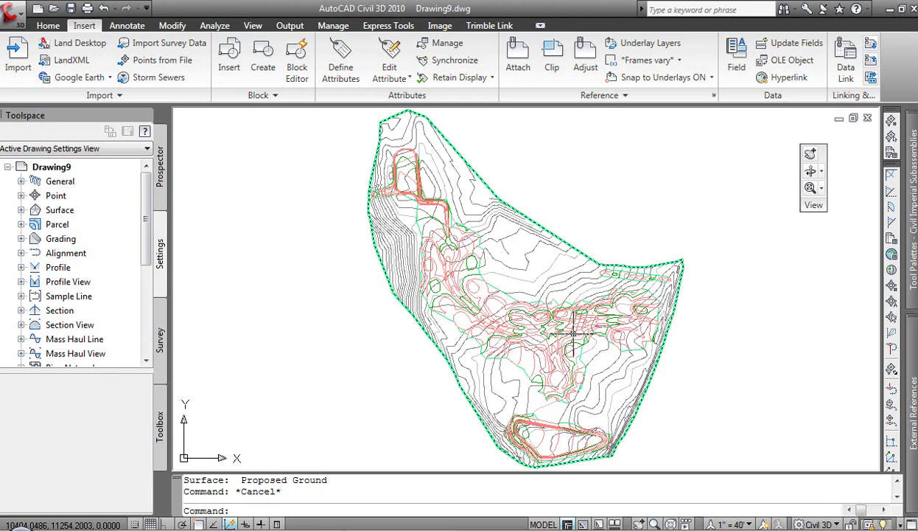
pyautogui.moveTo(500, 303)
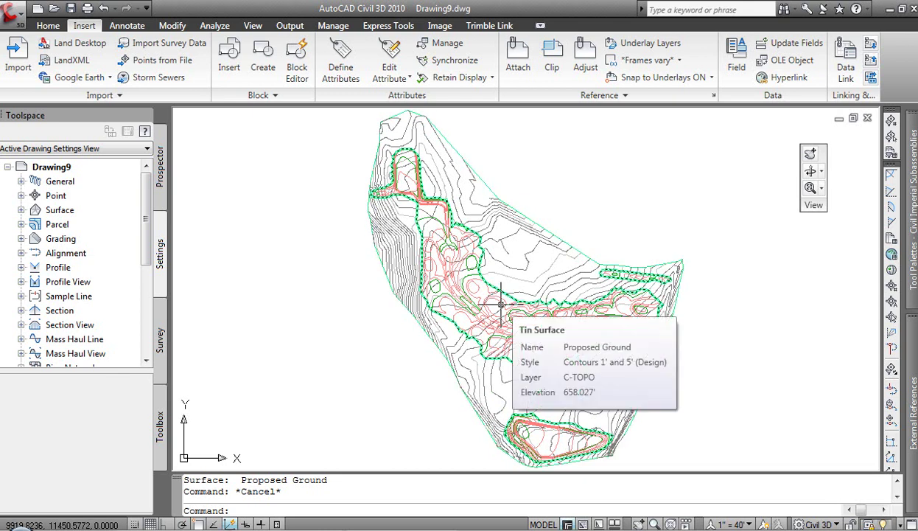
# Add a composite volume entry with base Existing Ground and comparison Proposed Ground, yielding 37699.20 cut, 19549.04 fill
pyautogui.click(213, 25)
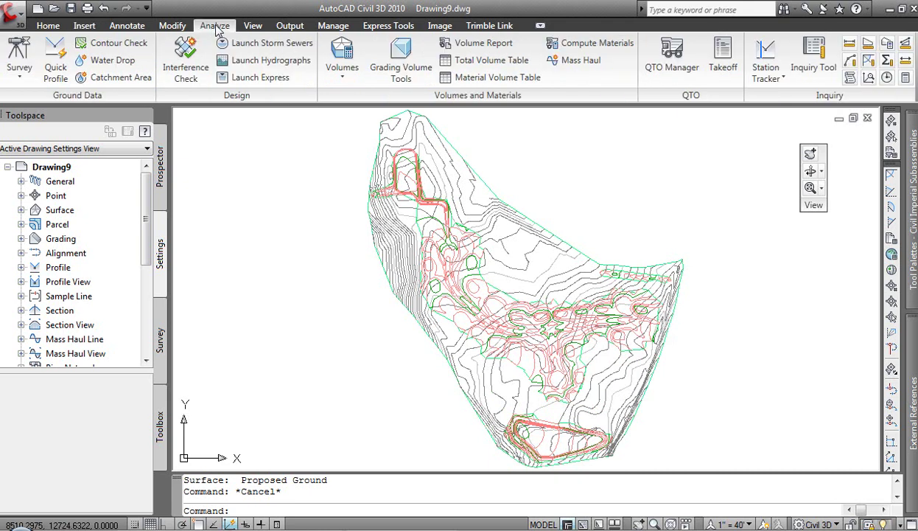
pyautogui.click(342, 69)
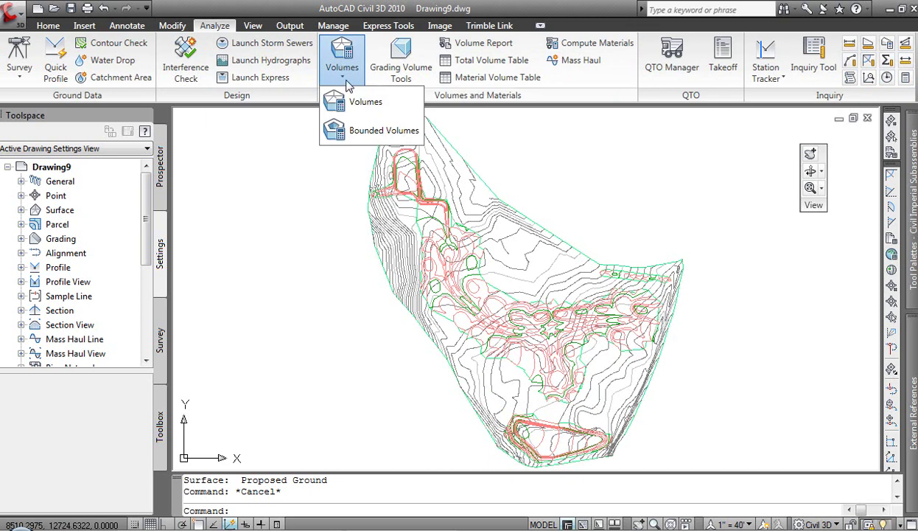
pyautogui.click(365, 101)
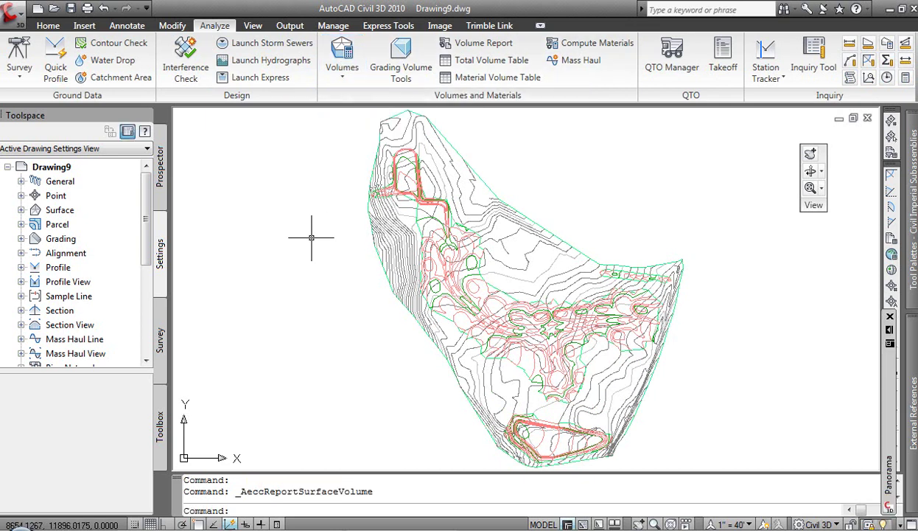
pyautogui.moveTo(890, 337)
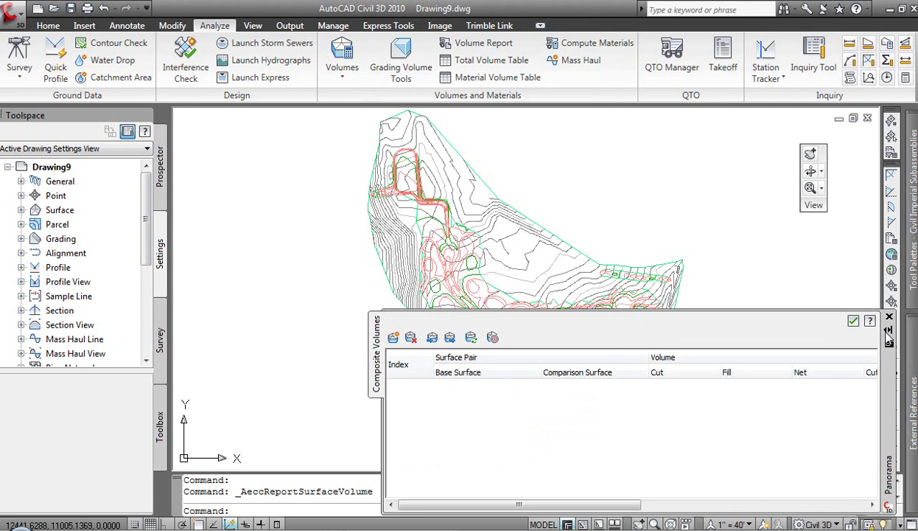
pyautogui.click(394, 338)
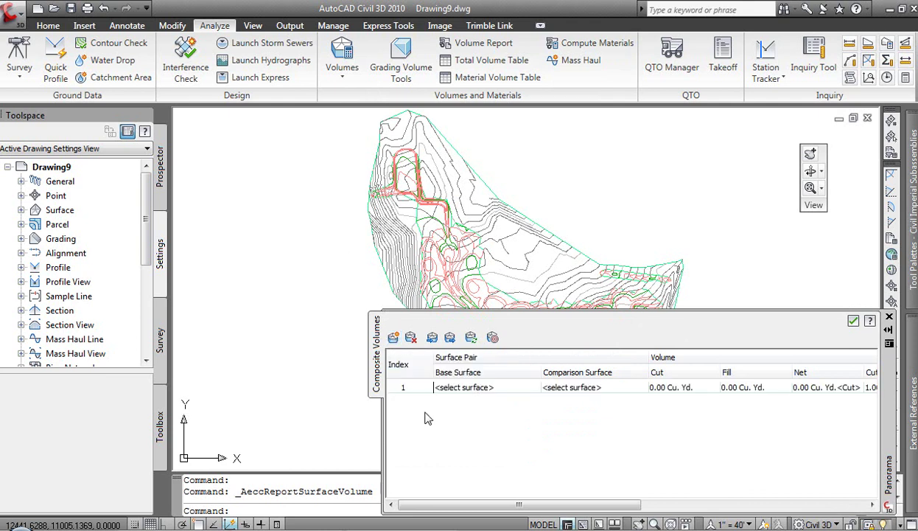
pyautogui.click(530, 389)
pyautogui.click(534, 390)
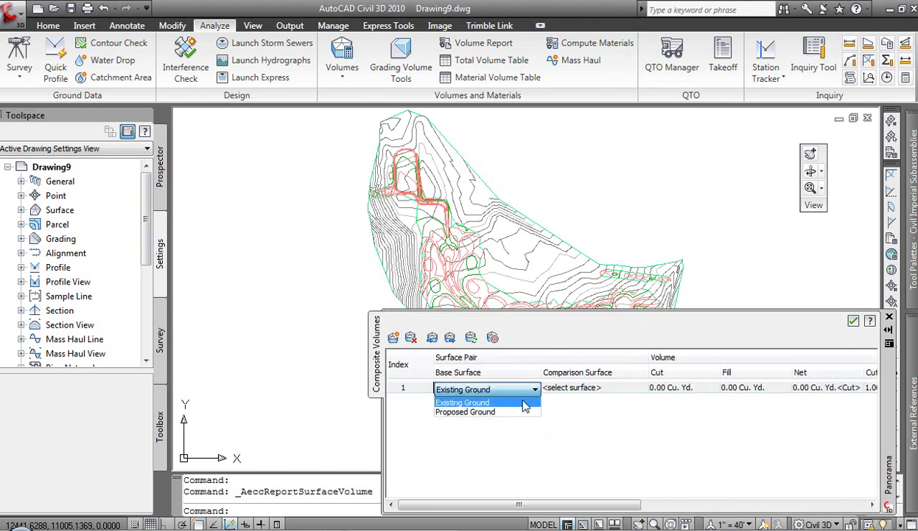
pyautogui.click(527, 400)
pyautogui.click(629, 393)
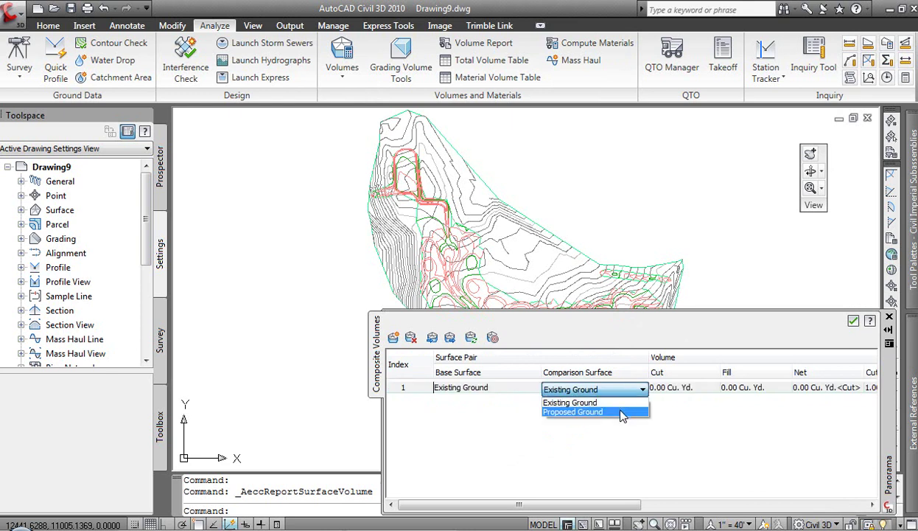
pyautogui.click(574, 411)
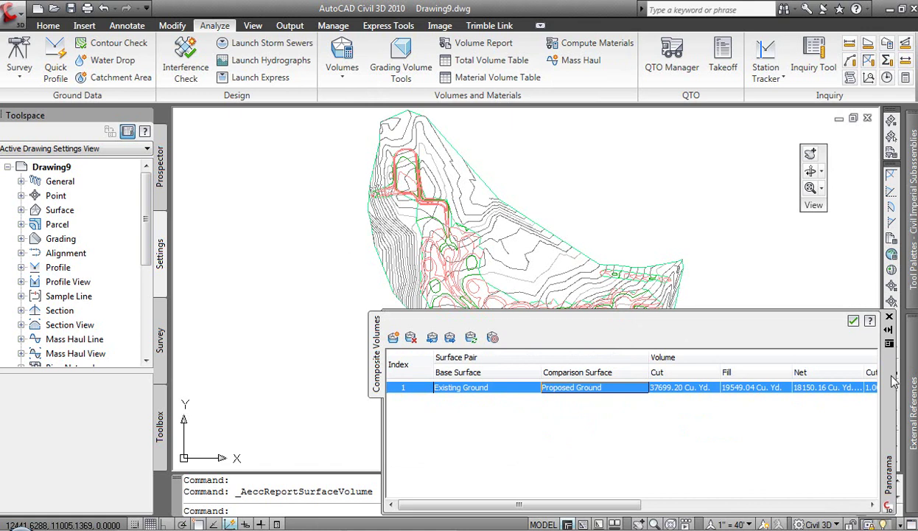
# Float the Composite Volumes panorama, scroll across its volume columns, then close it
pyautogui.moveTo(894, 380); pyautogui.dragTo(714, 309)
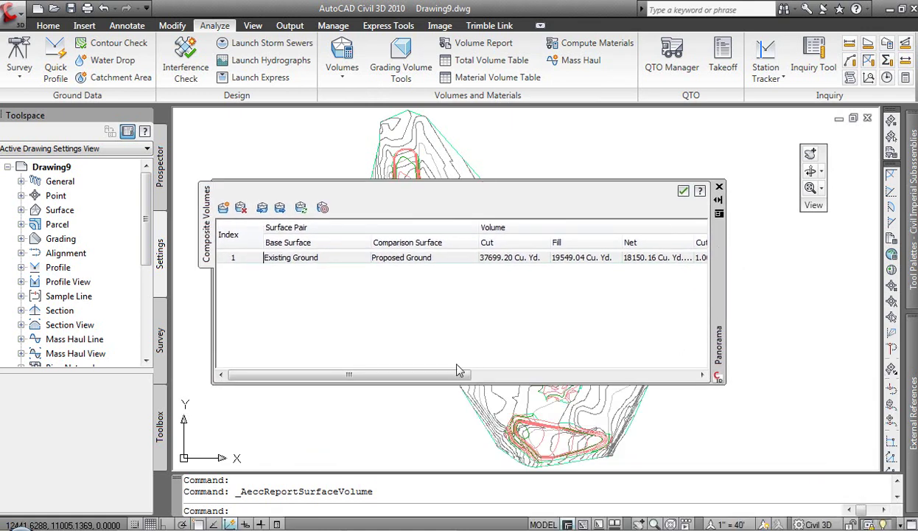
pyautogui.moveTo(477, 381); pyautogui.dragTo(582, 381)
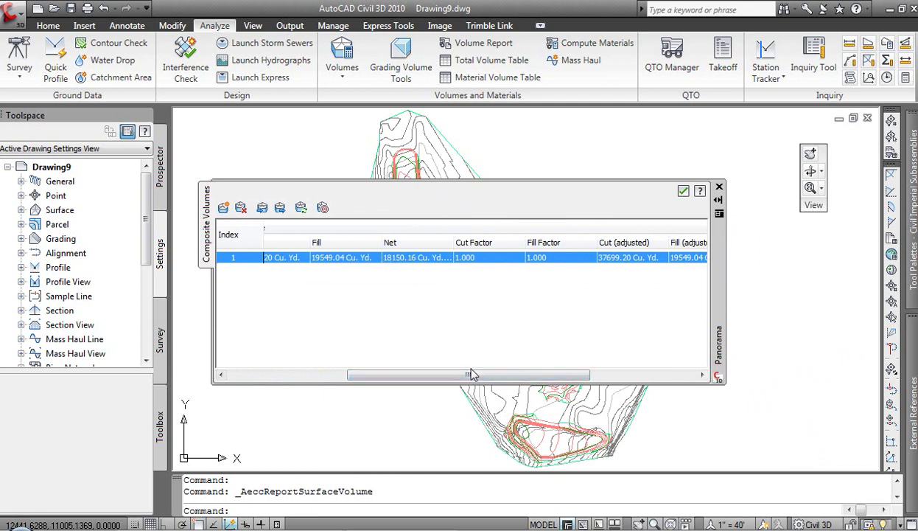
pyautogui.moveTo(464, 377); pyautogui.dragTo(568, 383)
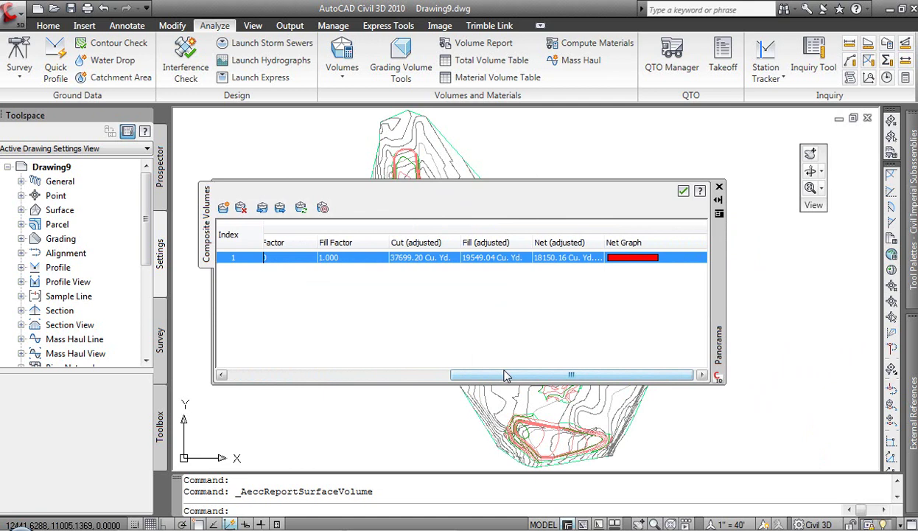
pyautogui.moveTo(494, 372); pyautogui.dragTo(288, 361)
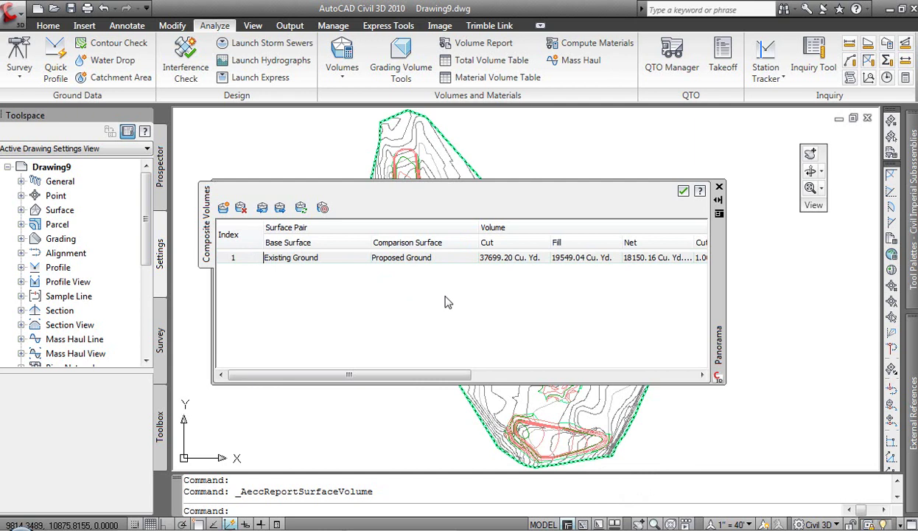
pyautogui.click(683, 191)
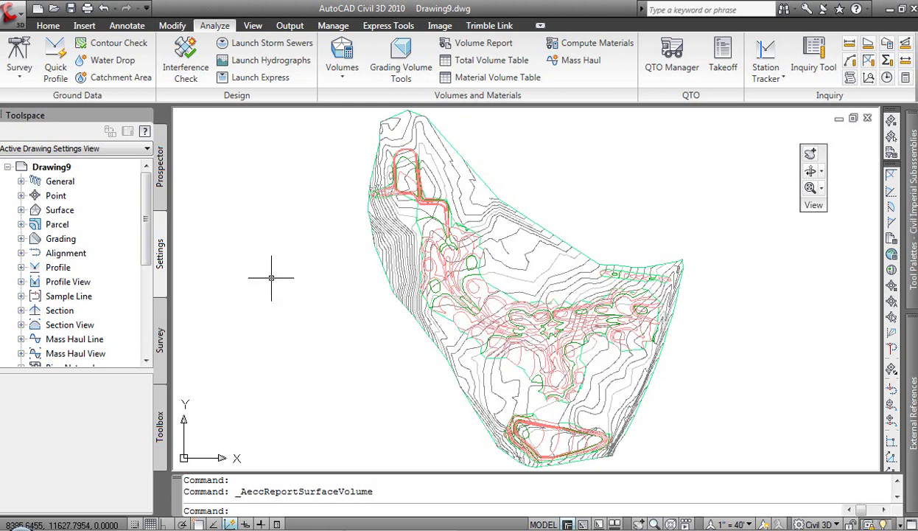
# Start a new grid volume surface named Grid with the Elevation Banding (2D) style
pyautogui.click(48, 25)
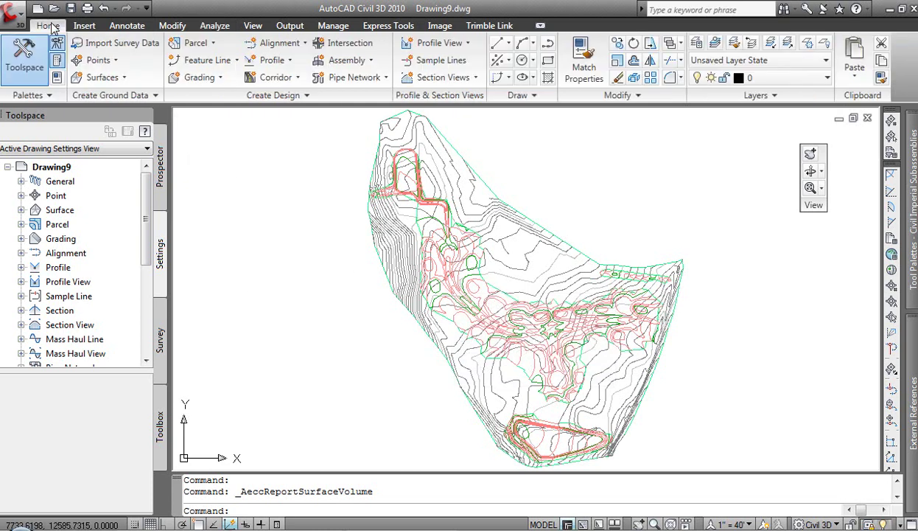
pyautogui.click(111, 77)
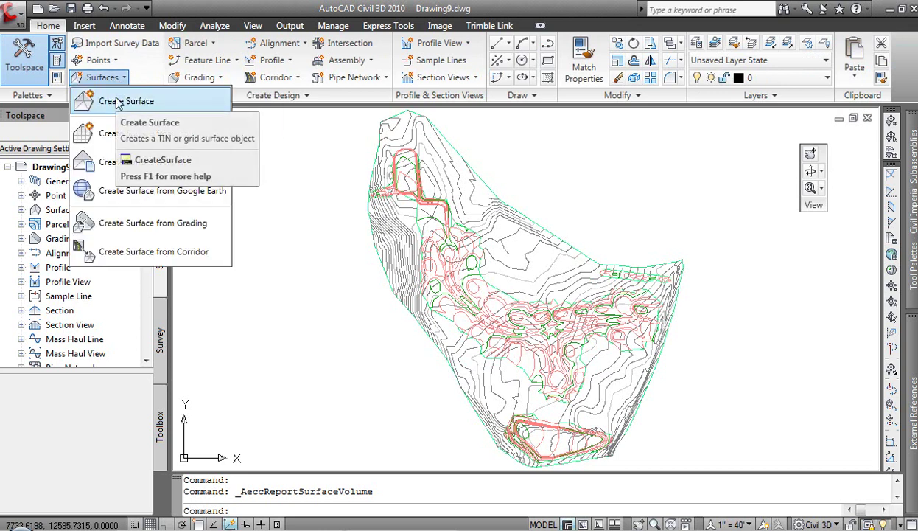
pyautogui.click(118, 101)
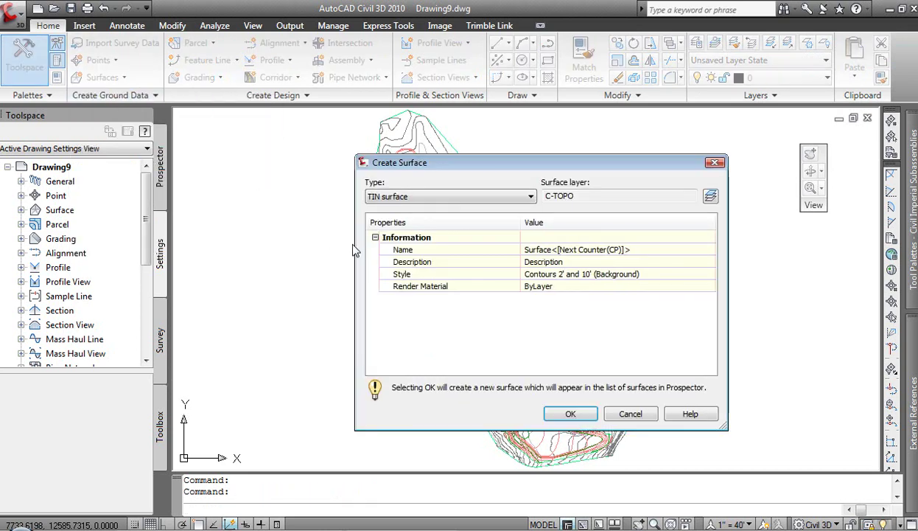
pyautogui.click(520, 197)
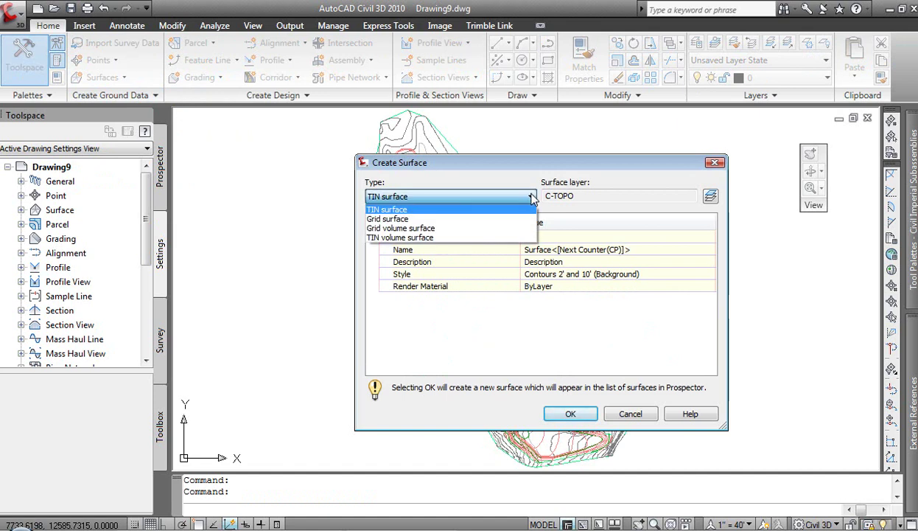
pyautogui.click(433, 229)
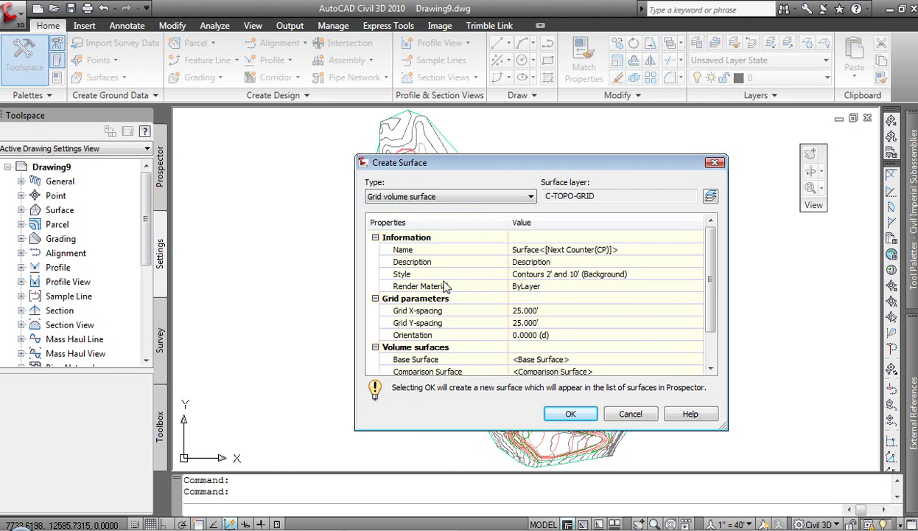
pyautogui.click(627, 248)
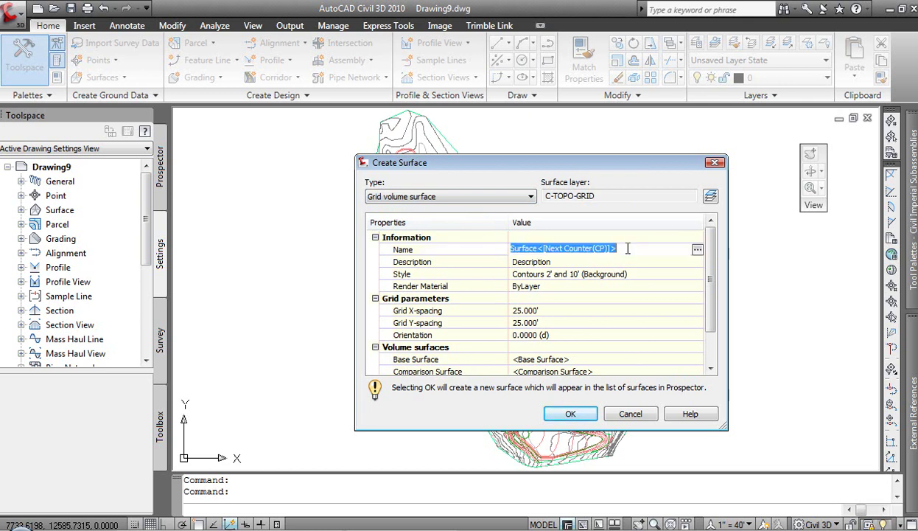
pyautogui.write('Grid')
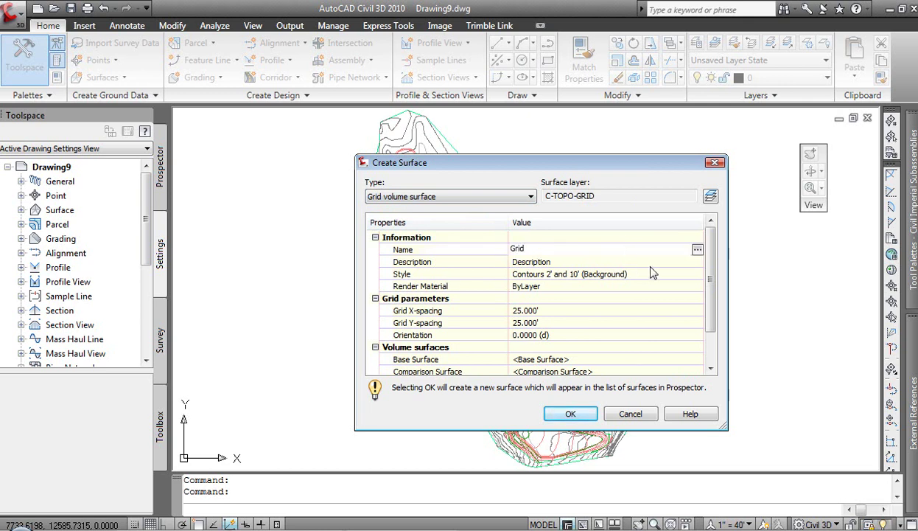
pyautogui.click(653, 274)
pyautogui.click(698, 274)
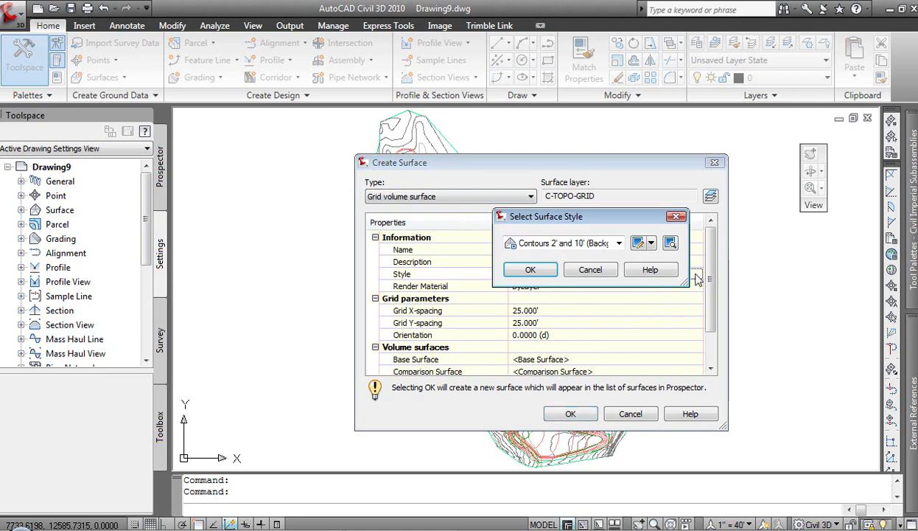
pyautogui.click(621, 243)
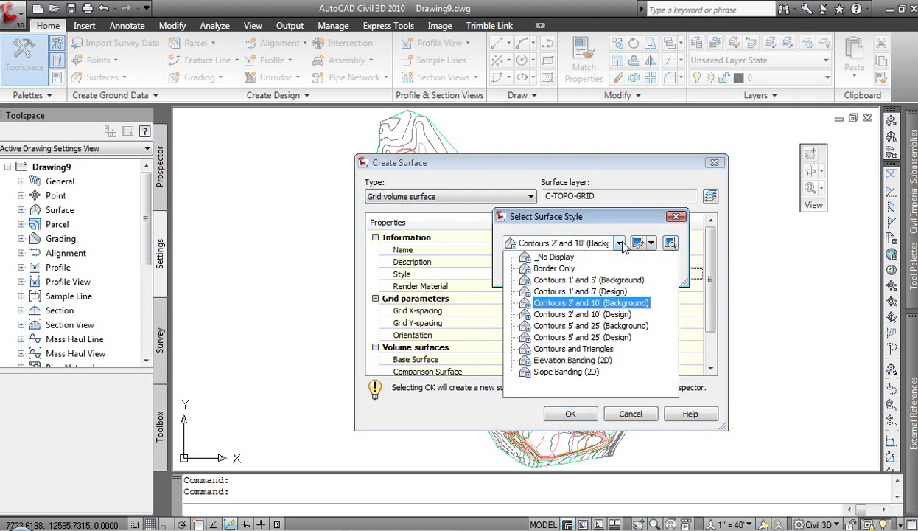
pyautogui.click(589, 360)
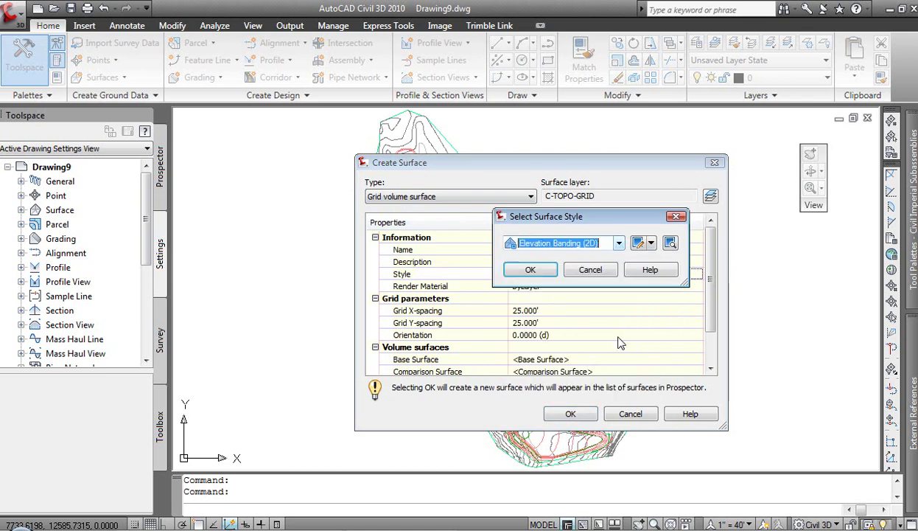
pyautogui.click(532, 268)
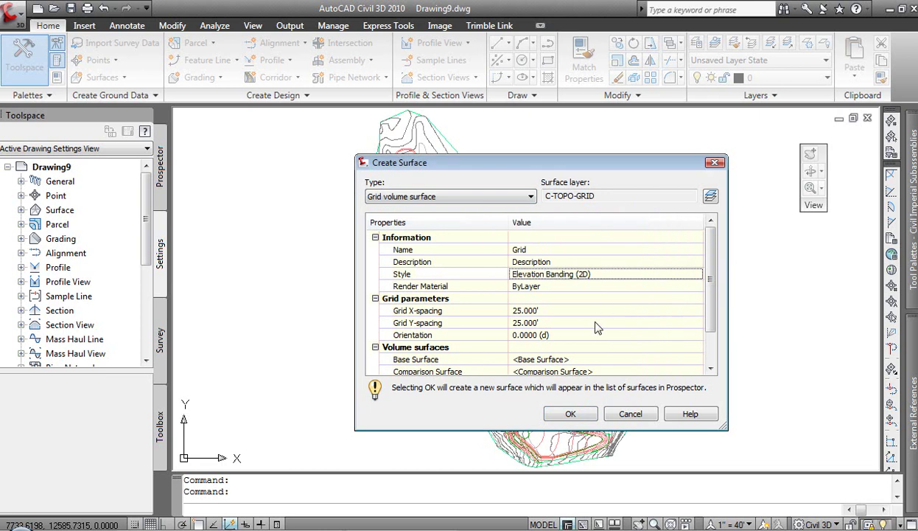
# Set the grid X and Y spacing to 10 feet
pyautogui.click(555, 310)
pyautogui.write('10')
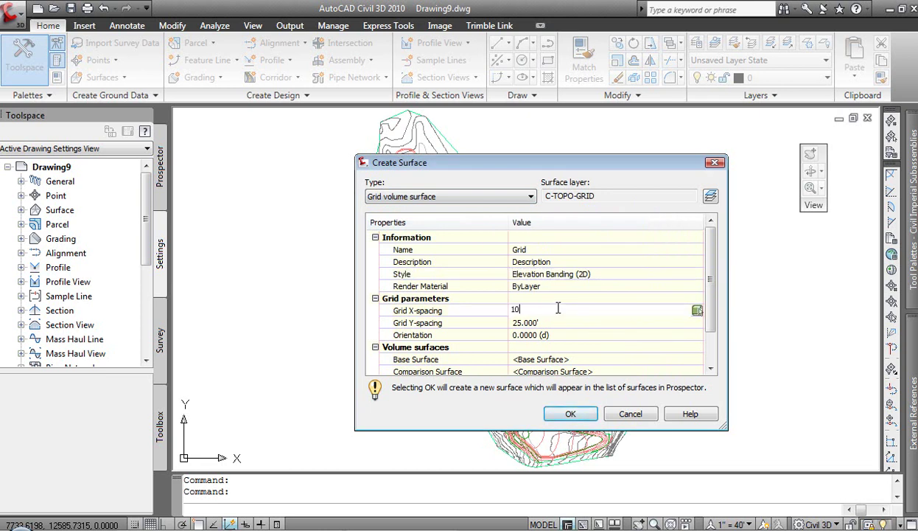
pyautogui.press('Return')
pyautogui.click(545, 323)
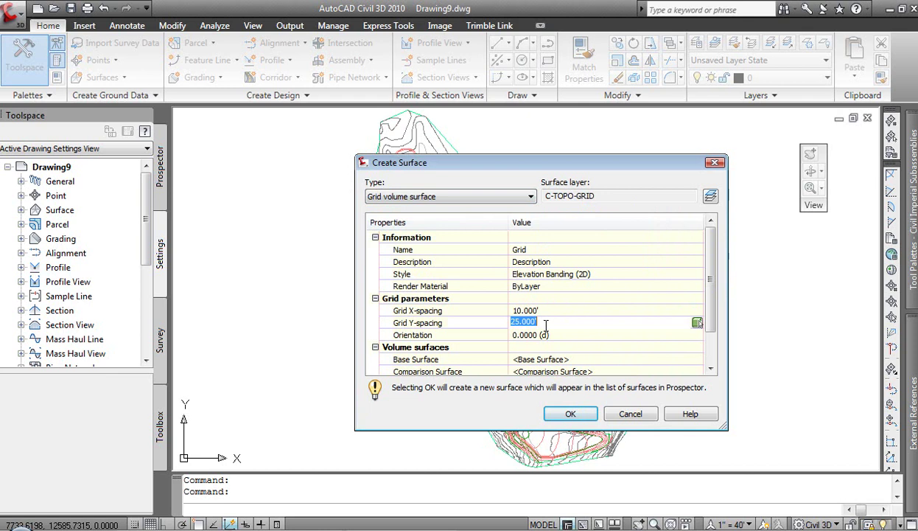
pyautogui.write('10')
pyautogui.press('Return')
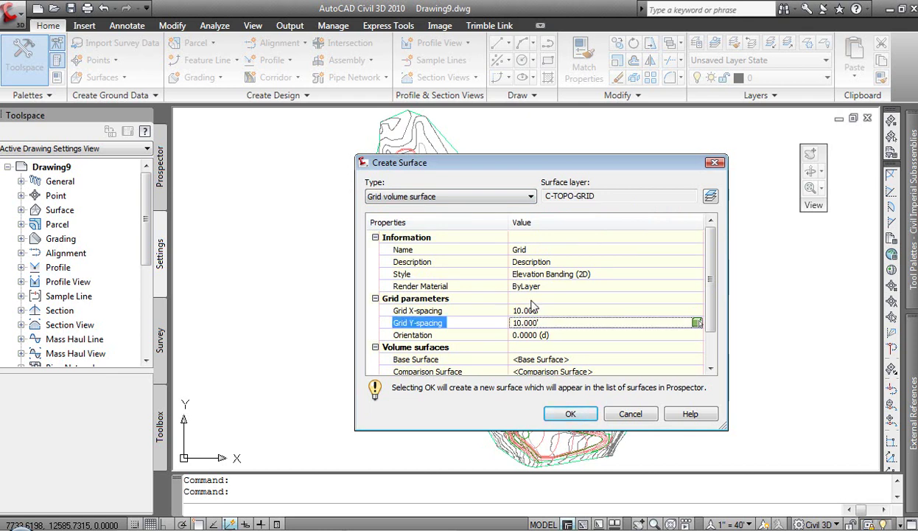
# Set base surface Existing Ground and comparison surface Proposed Ground, then create the surface
pyautogui.scroll(-1, 712, 303)
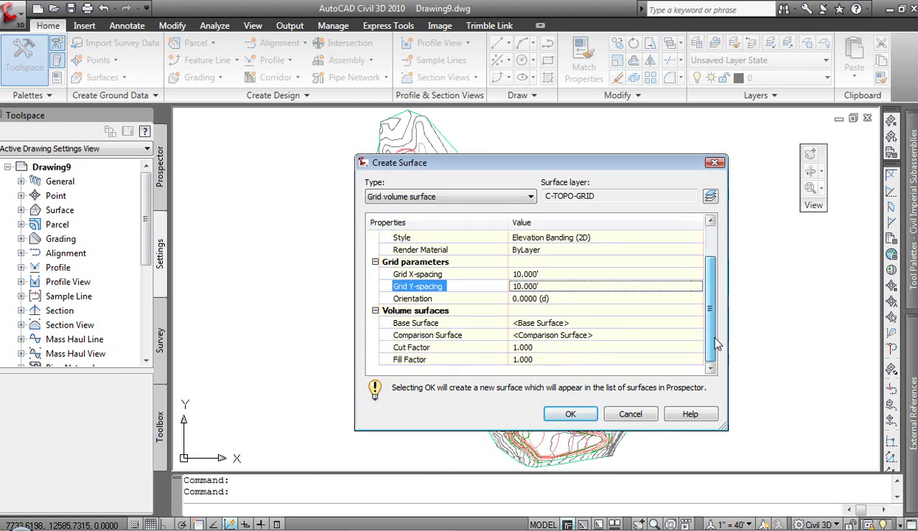
pyautogui.click(649, 320)
pyautogui.click(697, 322)
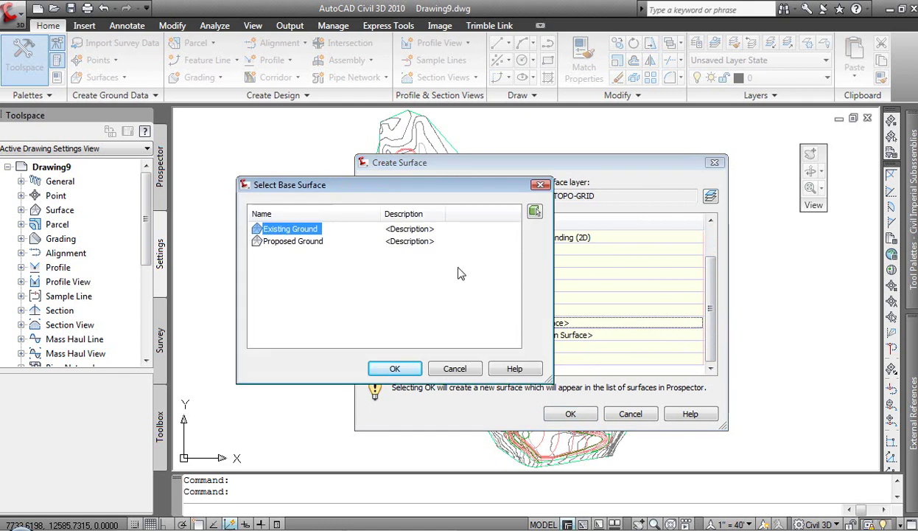
pyautogui.click(394, 368)
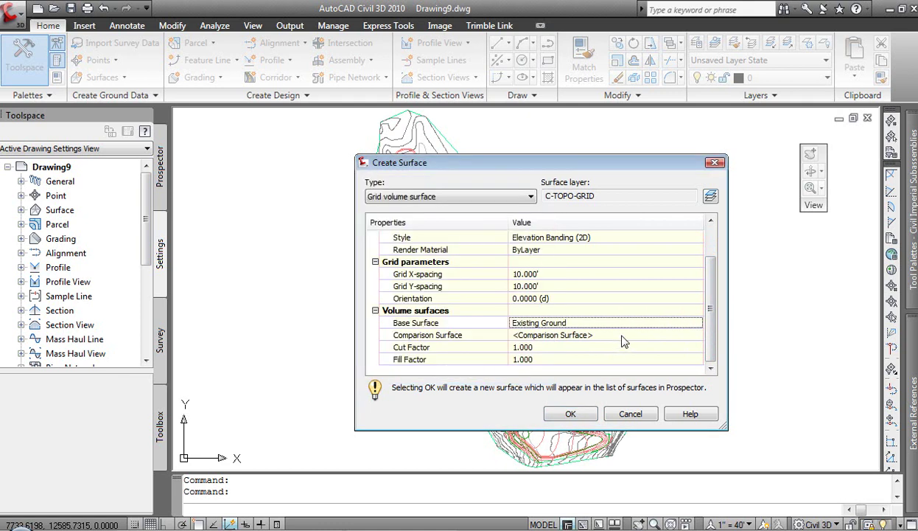
pyautogui.click(663, 334)
pyautogui.click(697, 334)
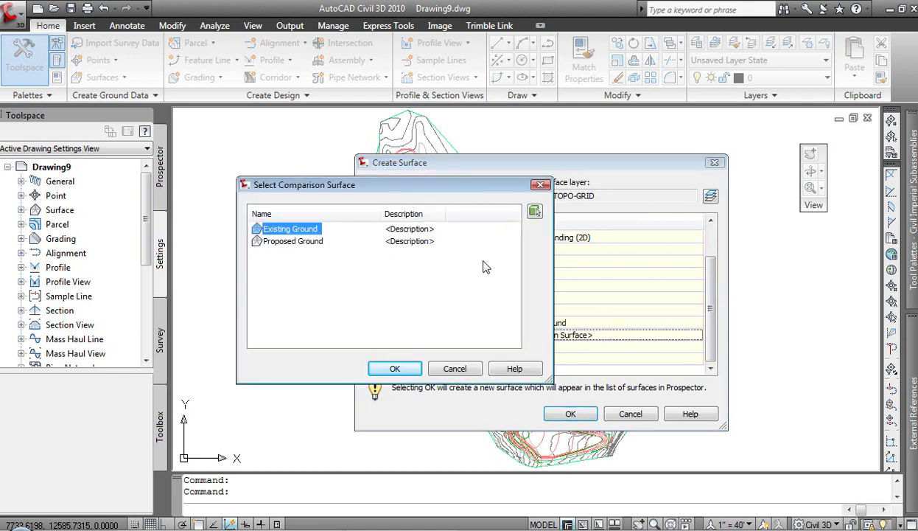
pyautogui.click(308, 242)
pyautogui.click(395, 368)
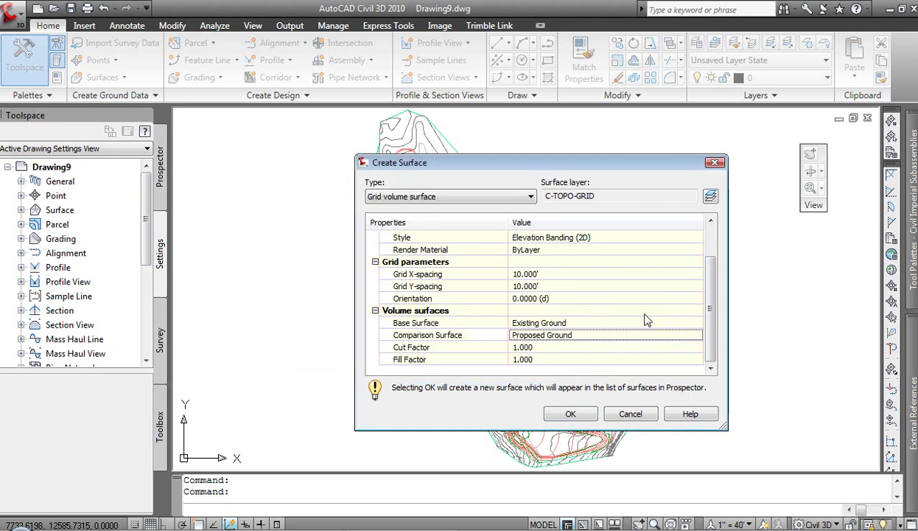
pyautogui.click(569, 414)
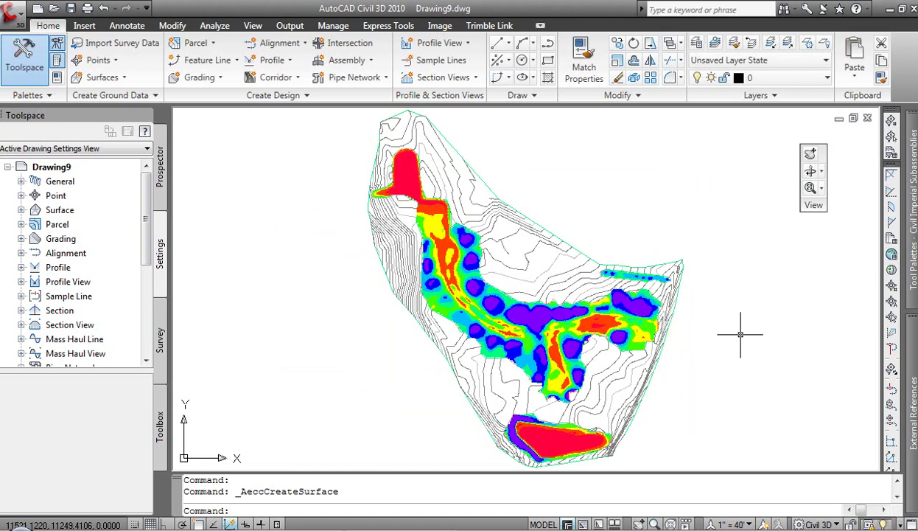
pyautogui.moveTo(540, 322)
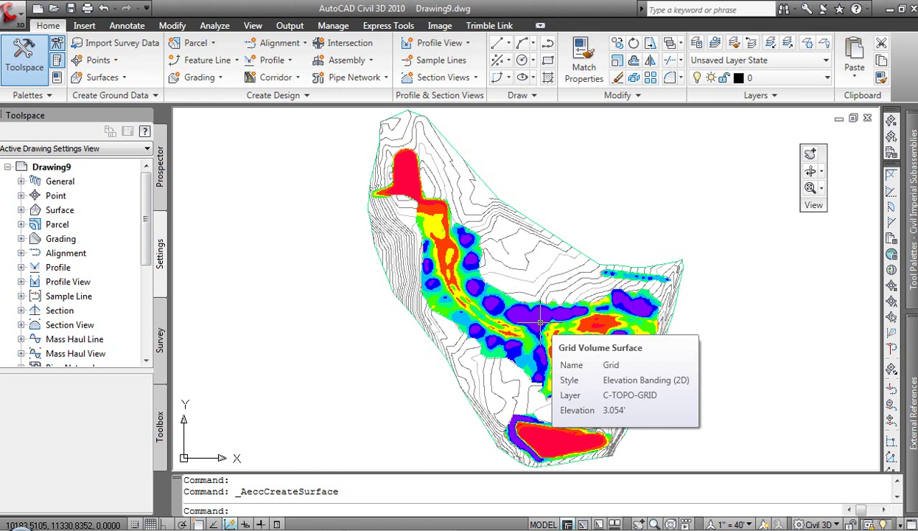
pyautogui.moveTo(536, 441)
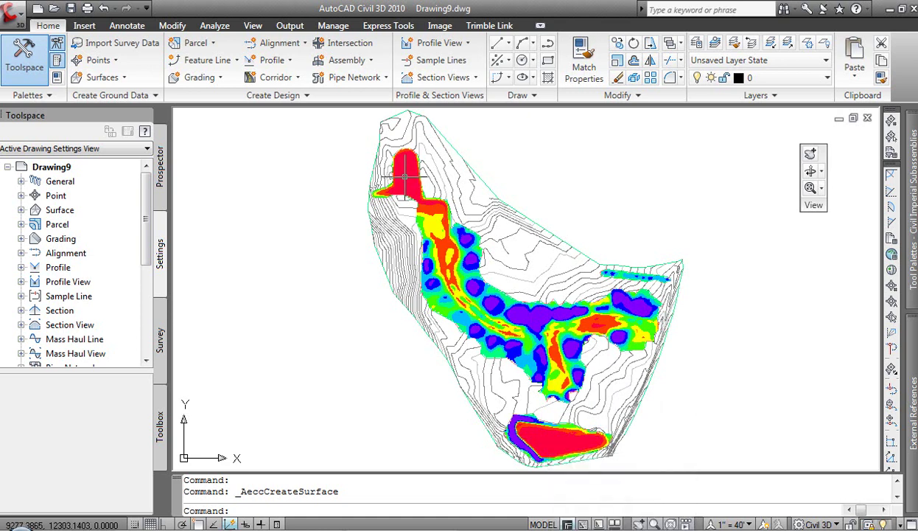
pyautogui.moveTo(405, 176)
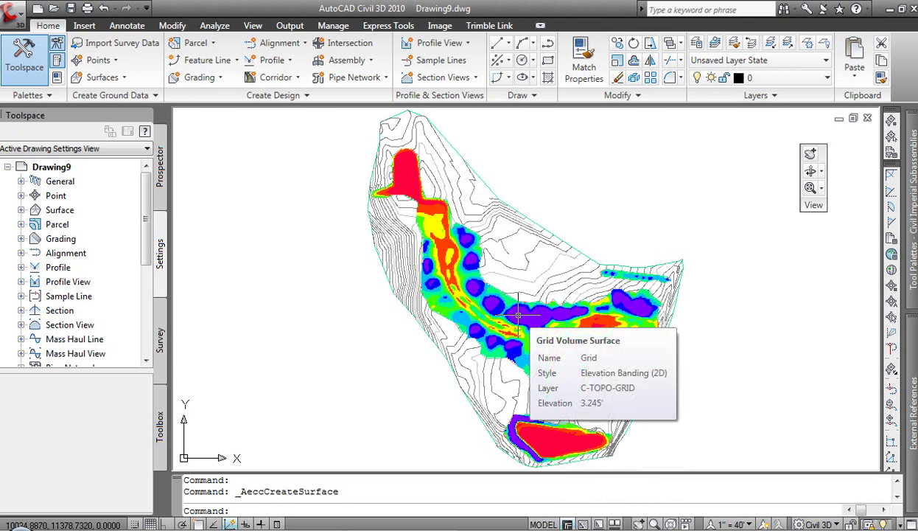
pyautogui.moveTo(448, 308)
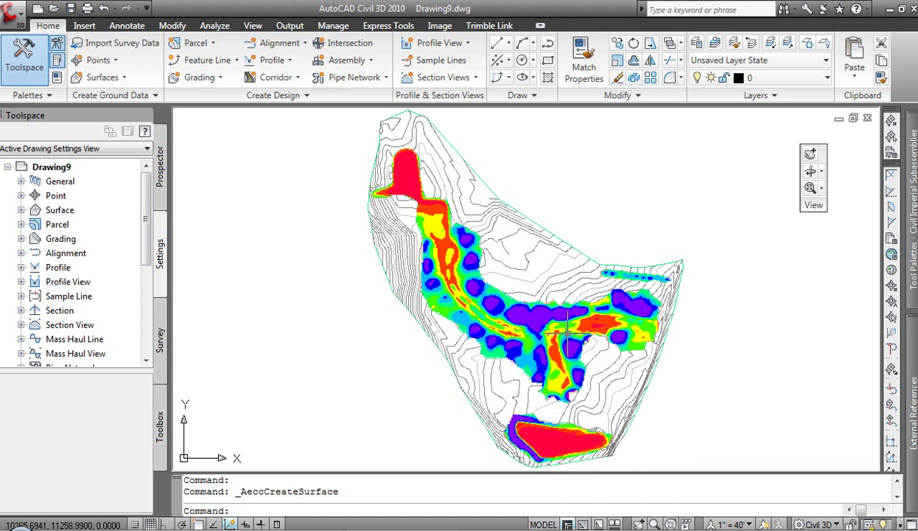
pyautogui.moveTo(568, 334)
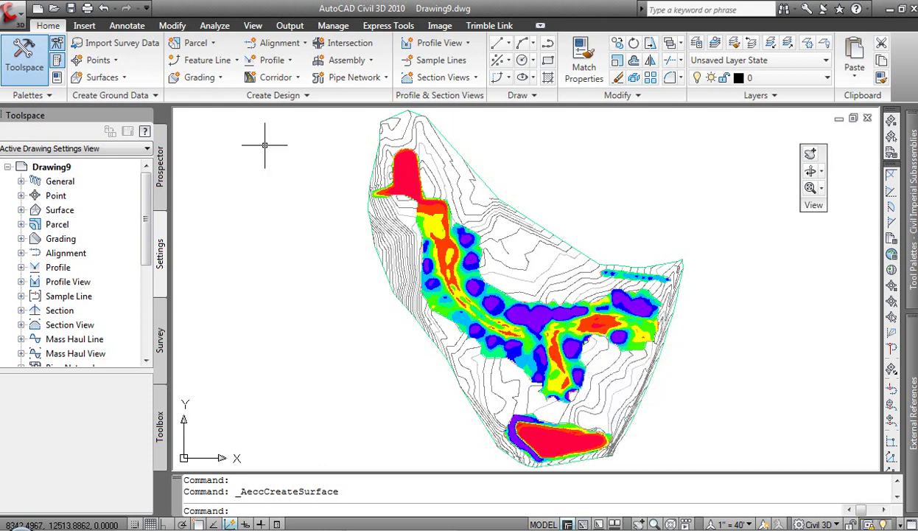
# Expand Surfaces in Prospector, browse Existing Ground, and bring up the Grid surface's context menu
pyautogui.click(22, 210)
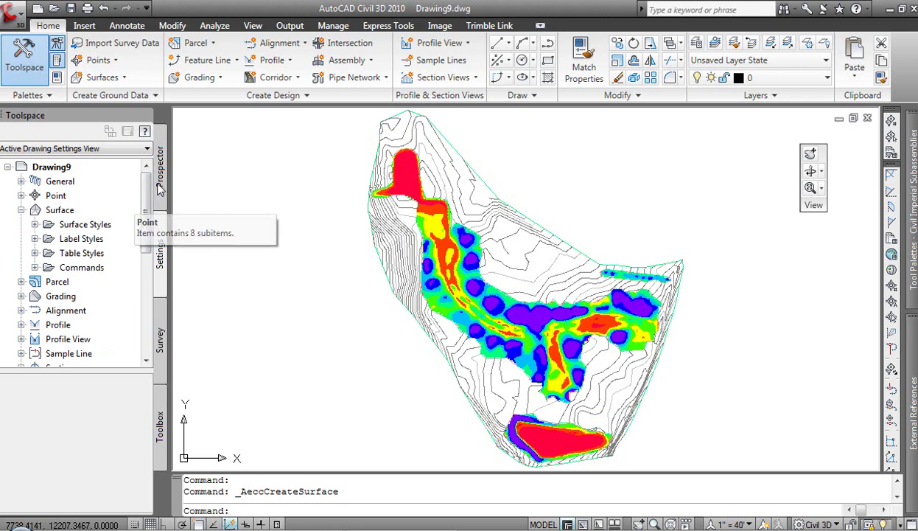
pyautogui.click(35, 224)
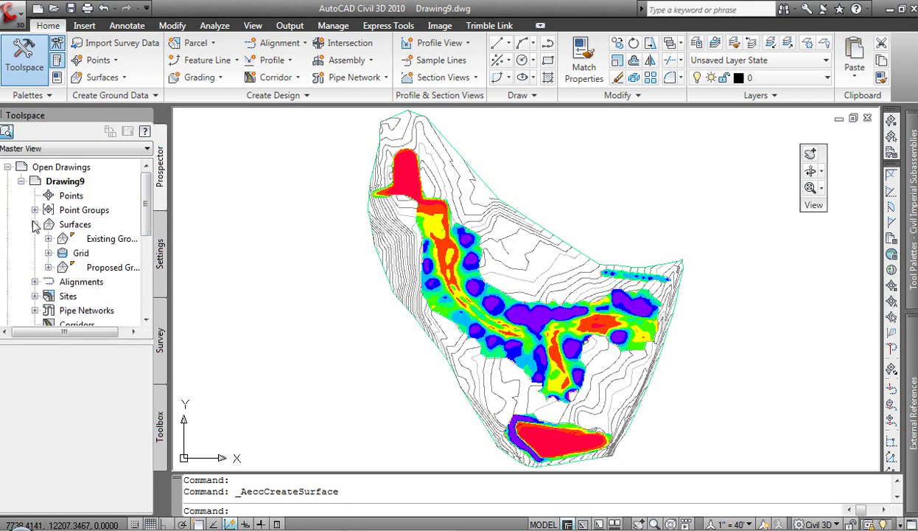
pyautogui.click(47, 239)
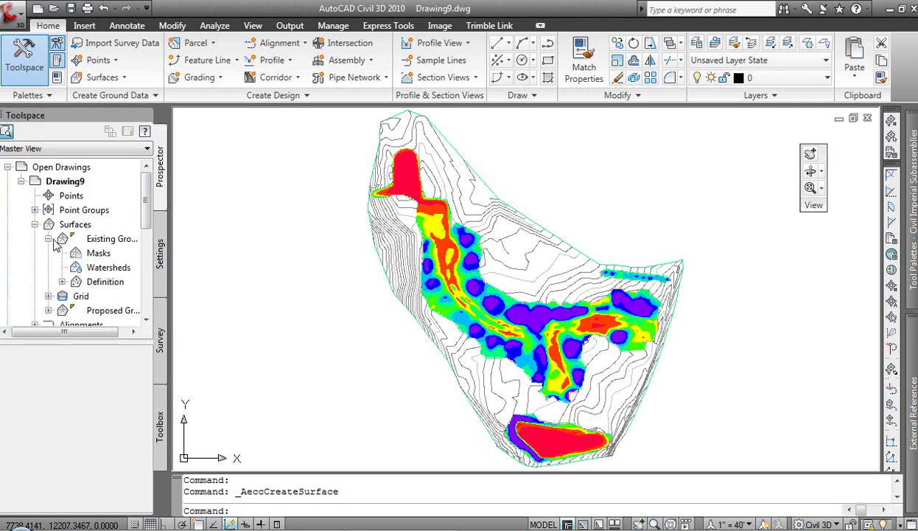
pyautogui.moveTo(147, 215); pyautogui.dragTo(145, 230)
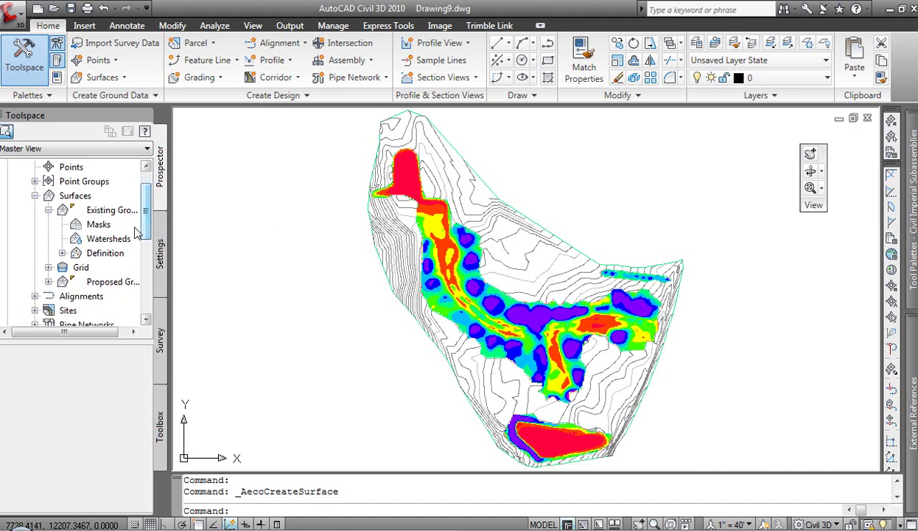
pyautogui.click(48, 210)
pyautogui.rightClick(79, 225)
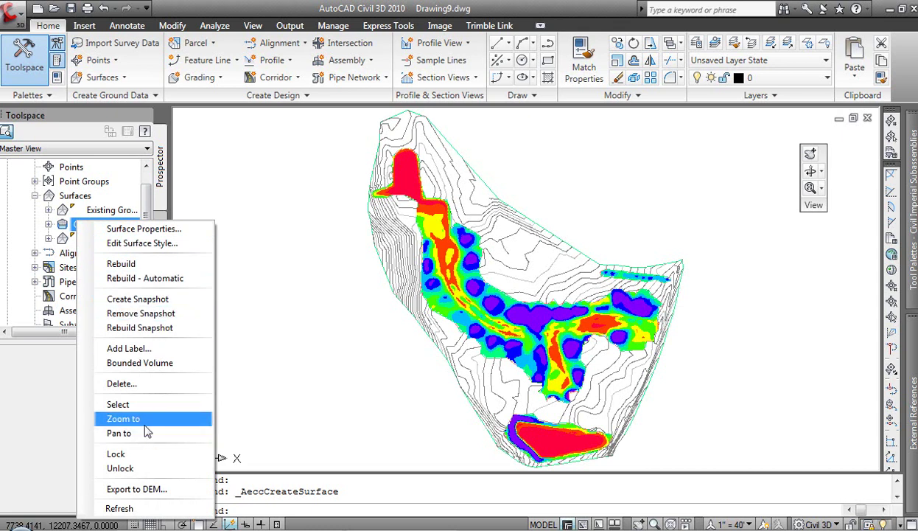
# Show the Surface reports under Reports Manager in the Toolbox
pyautogui.click(241, 360)
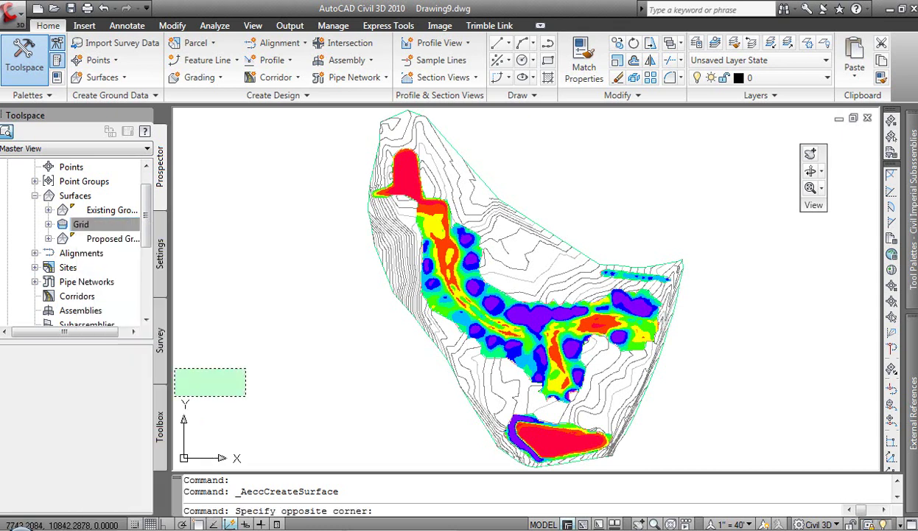
pyautogui.click(171, 413)
pyautogui.click(164, 422)
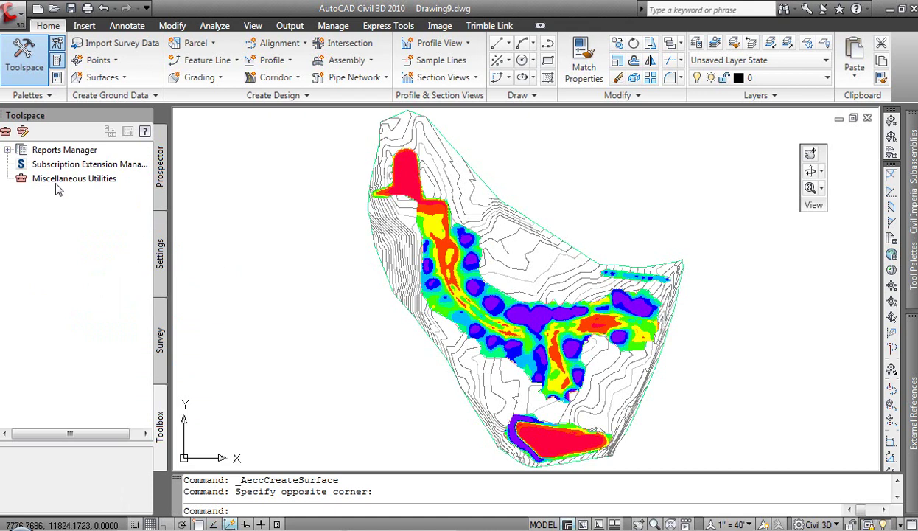
pyautogui.click(8, 150)
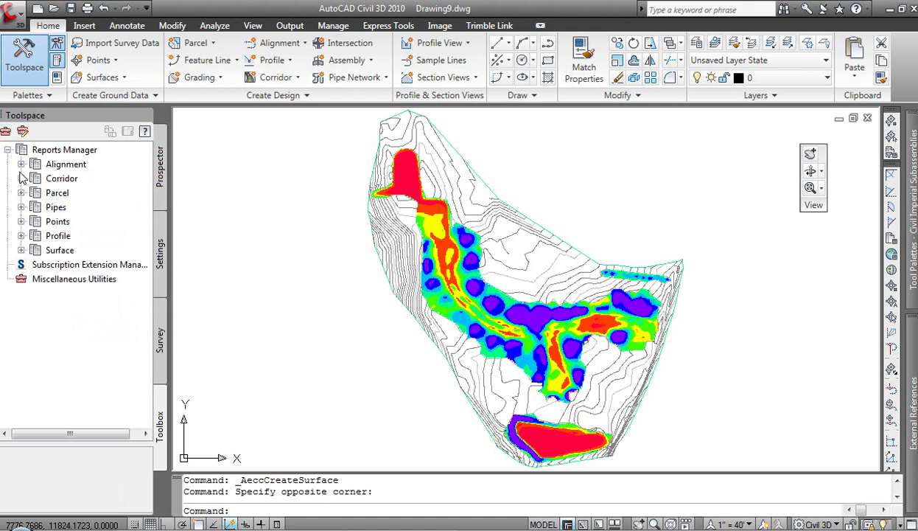
pyautogui.click(21, 251)
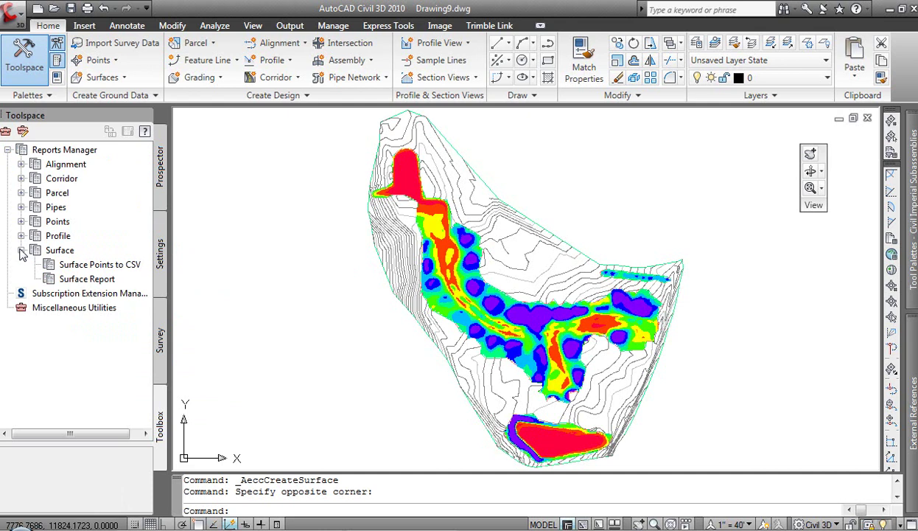
# Execute Surface Report, then cancel the Export to XML Report dialog
pyautogui.click(75, 279)
pyautogui.rightClick(74, 279)
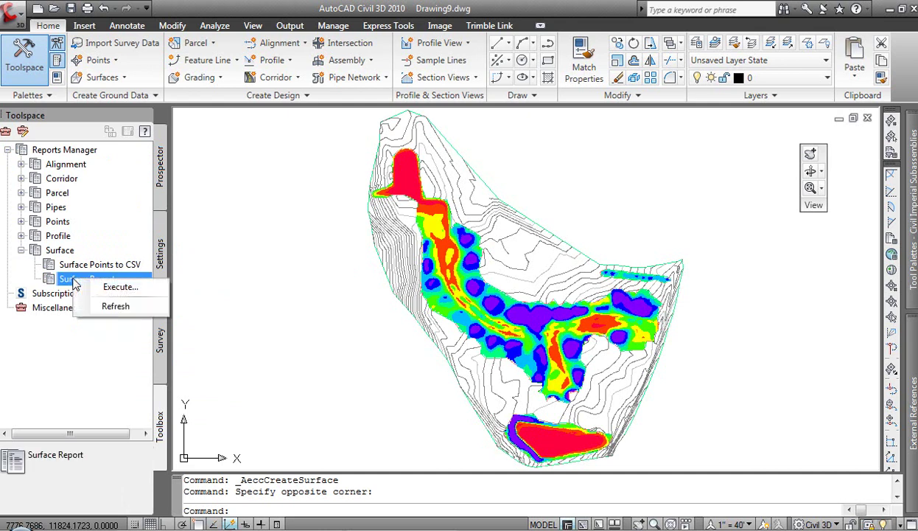
pyautogui.click(115, 288)
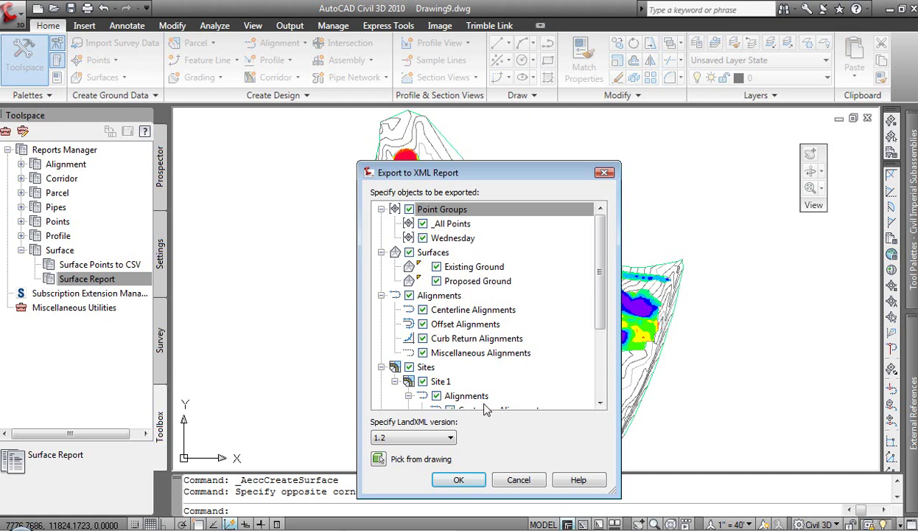
pyautogui.click(519, 479)
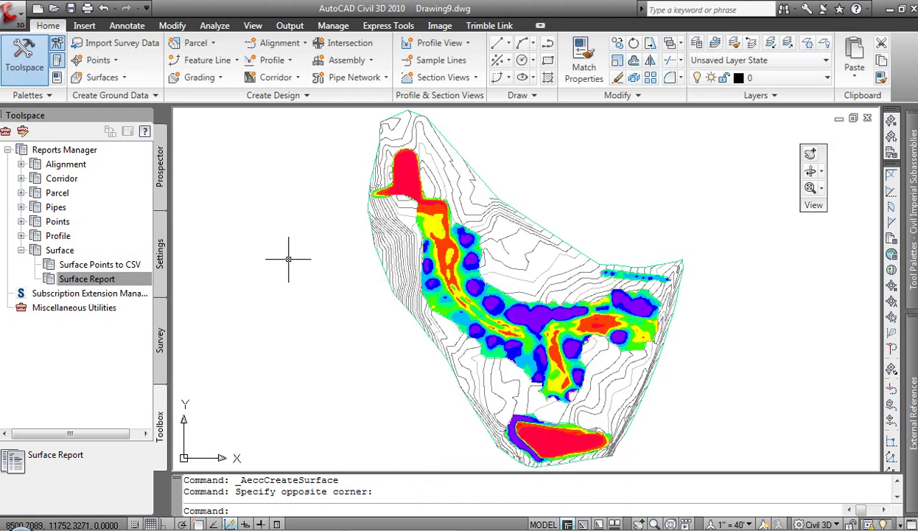
# Start a new TIN volume surface and name it Composite
pyautogui.click(124, 81)
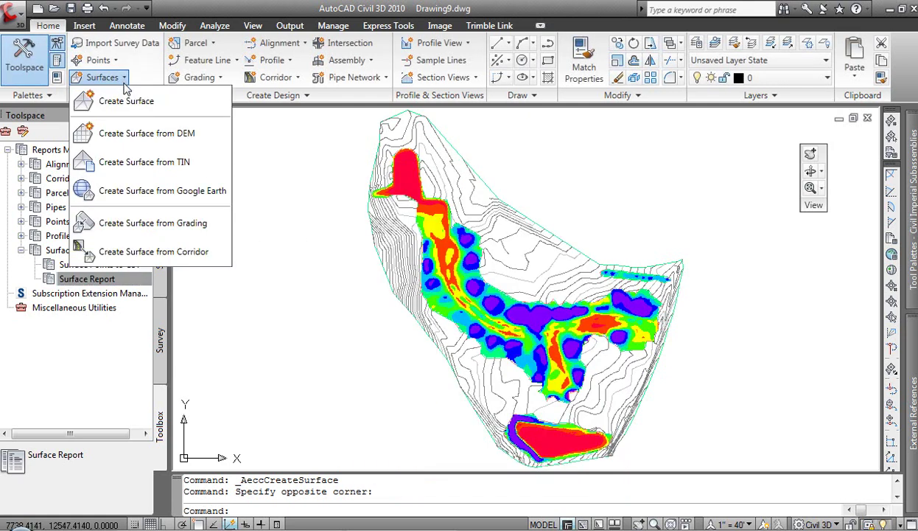
pyautogui.click(111, 98)
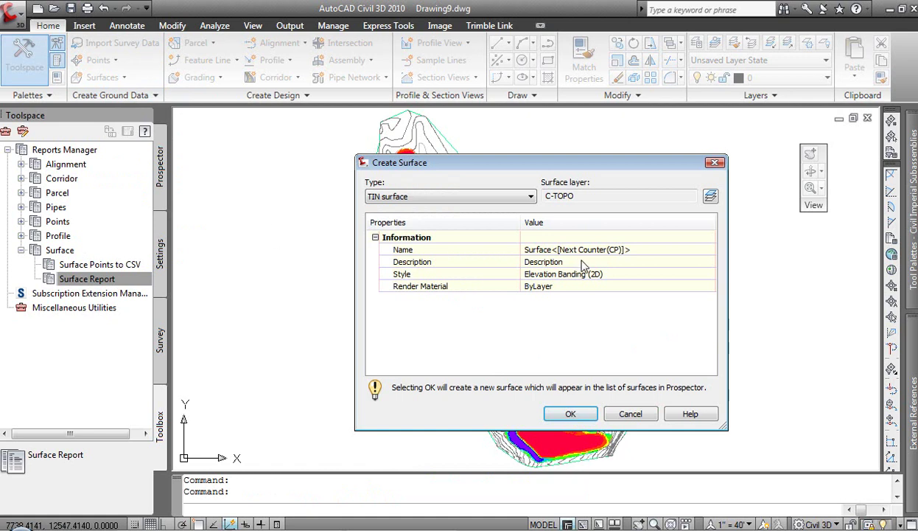
pyautogui.click(520, 196)
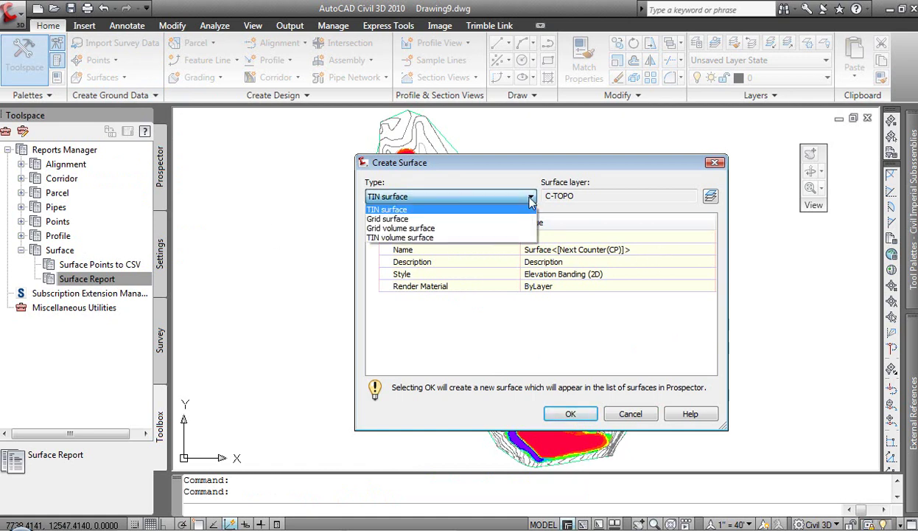
pyautogui.click(457, 237)
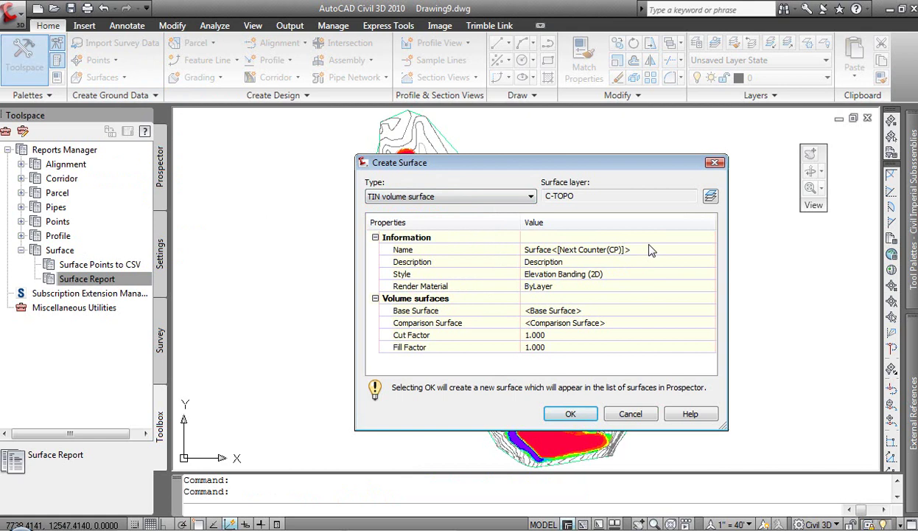
pyautogui.click(627, 251)
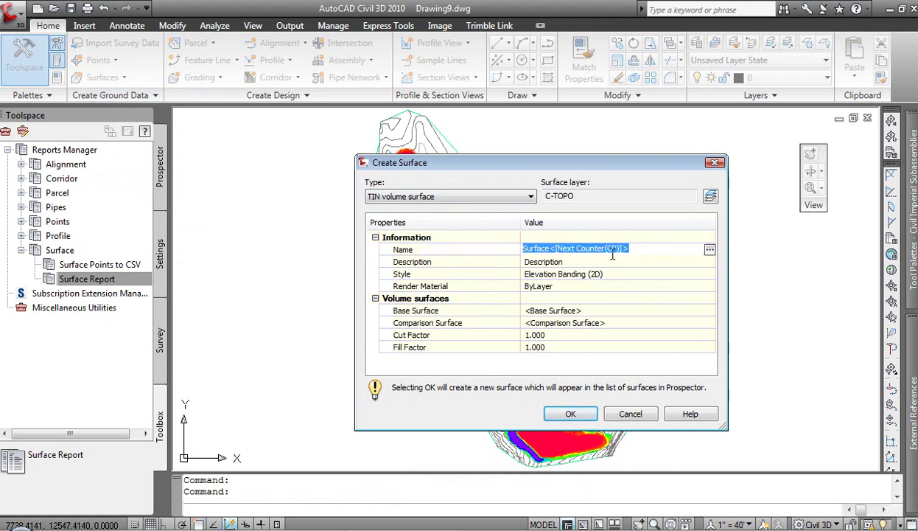
pyautogui.write('Composite')
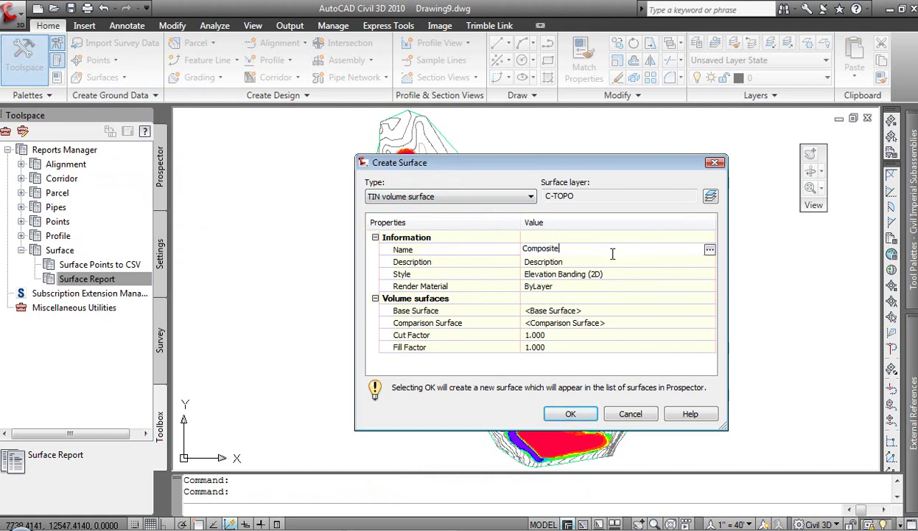
# Set Existing Ground as base and Proposed Ground as comparison, then create the surface
pyautogui.click(610, 310)
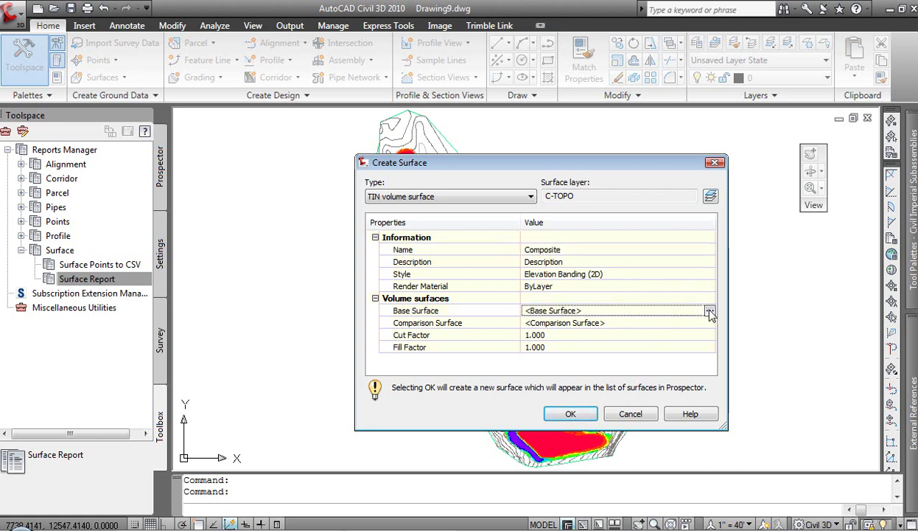
pyautogui.click(692, 310)
pyautogui.click(395, 368)
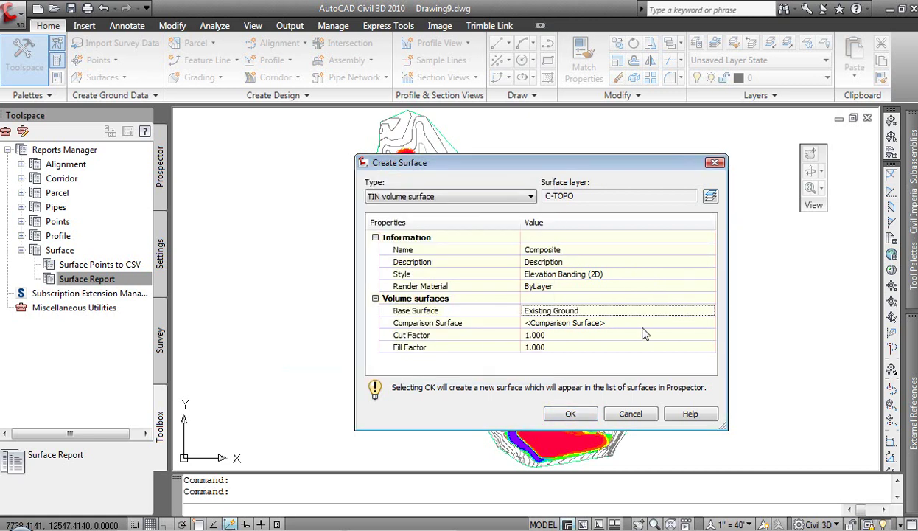
pyautogui.click(672, 323)
pyautogui.click(707, 323)
pyautogui.click(293, 241)
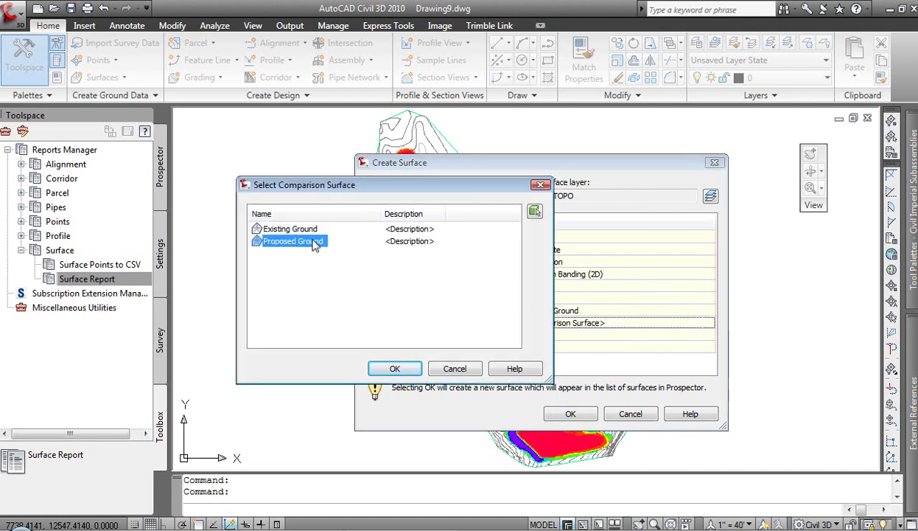
pyautogui.click(395, 368)
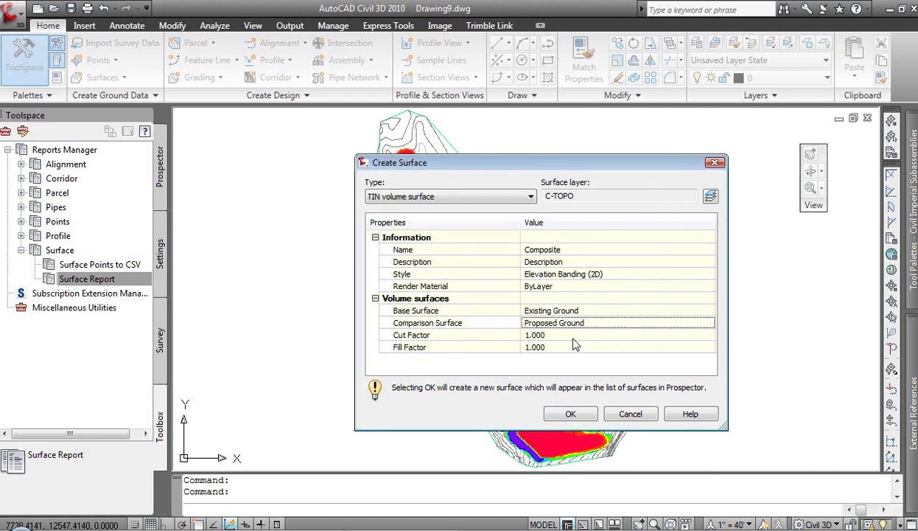
pyautogui.click(567, 415)
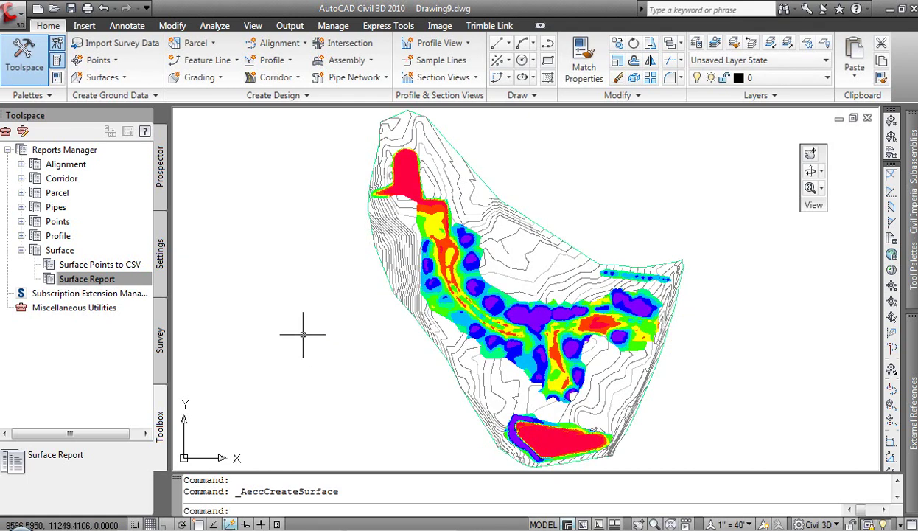
# Rerun the Surface Report, excluding point groups, alignments, sites, pipe networks and corridors
pyautogui.rightClick(75, 278)
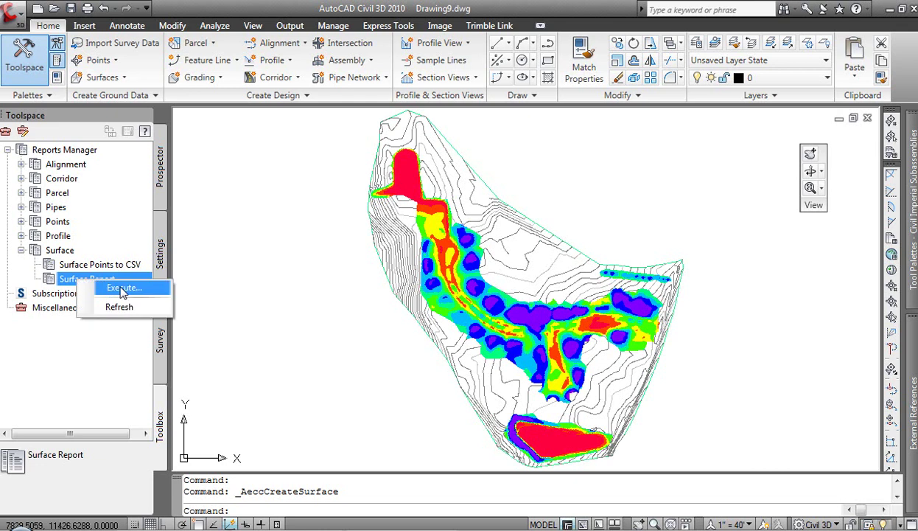
pyautogui.click(110, 283)
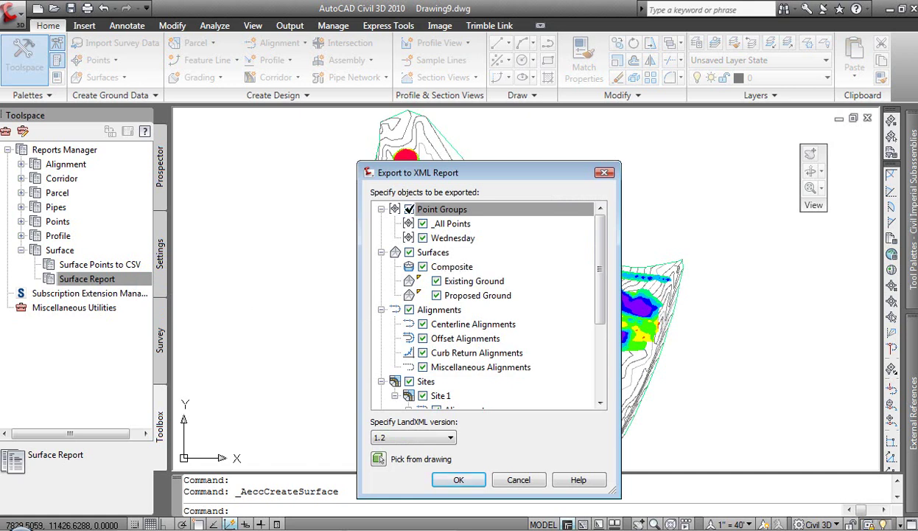
pyautogui.click(409, 209)
pyautogui.click(409, 310)
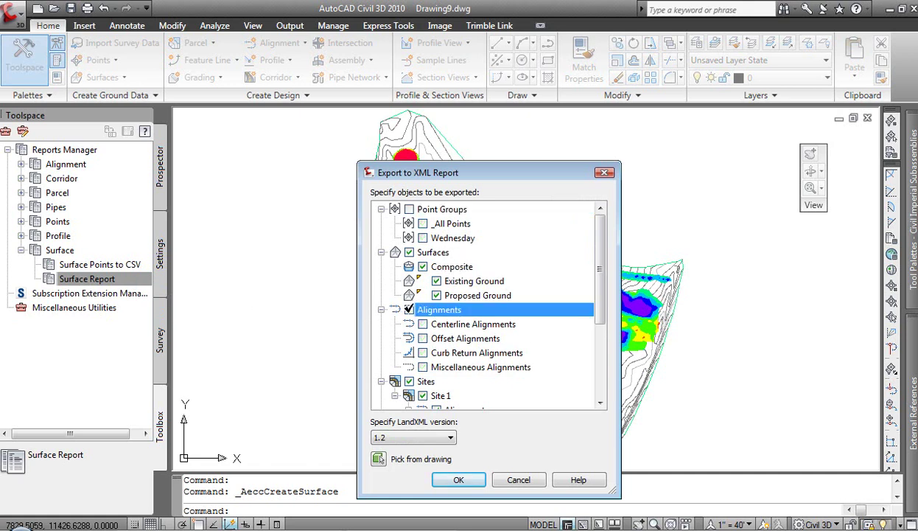
pyautogui.click(410, 381)
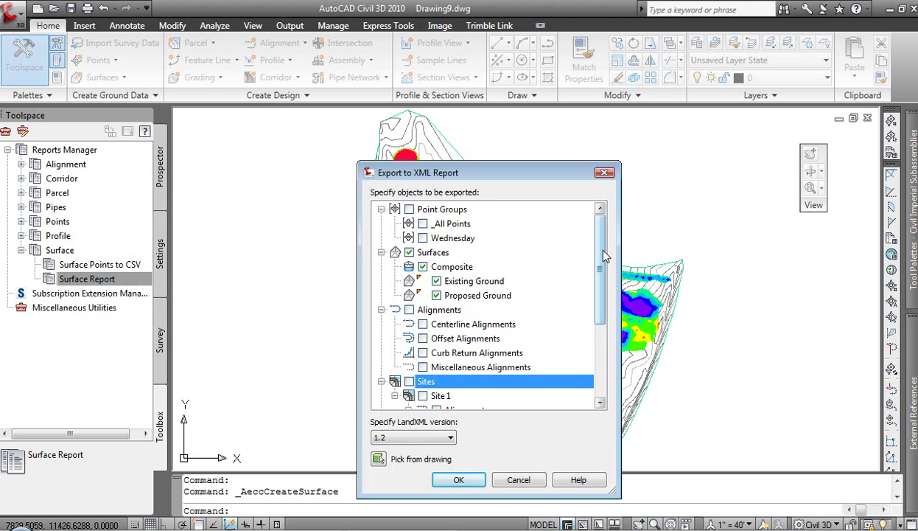
pyautogui.moveTo(600, 249); pyautogui.dragTo(601, 359)
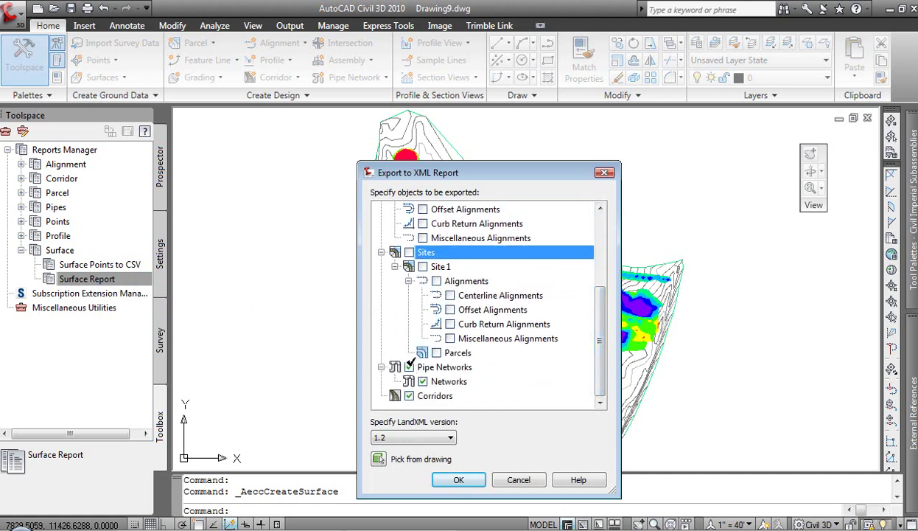
pyautogui.click(409, 366)
pyautogui.click(409, 395)
pyautogui.moveTo(597, 311); pyautogui.dragTo(592, 229)
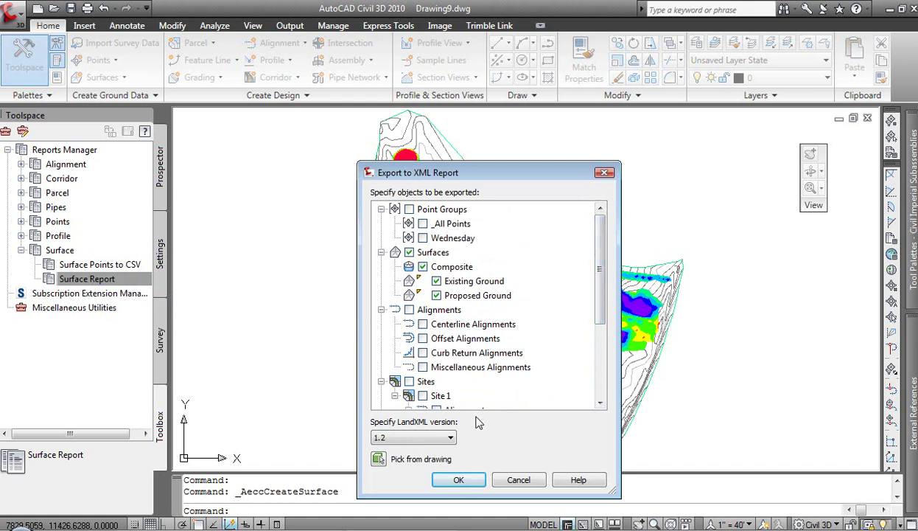
pyautogui.click(460, 480)
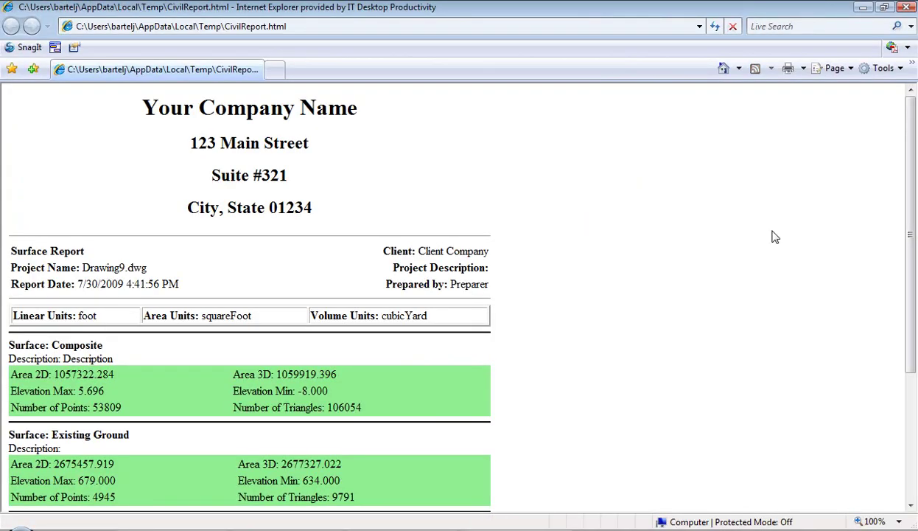
# Scroll the report to read Composite's 37699.202 cut and 19549.040 fill volumes
pyautogui.moveTo(913, 163); pyautogui.dragTo(910, 292)
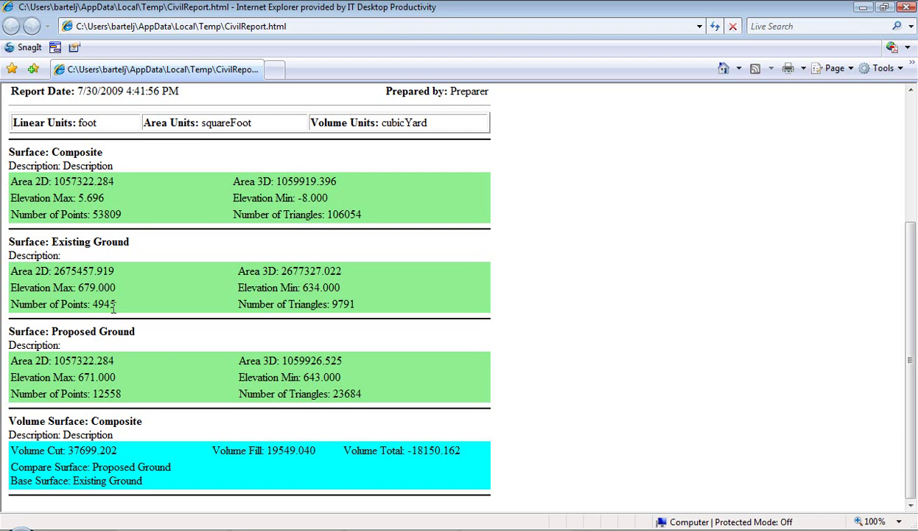
pyautogui.moveTo(912, 243); pyautogui.dragTo(914, 118)
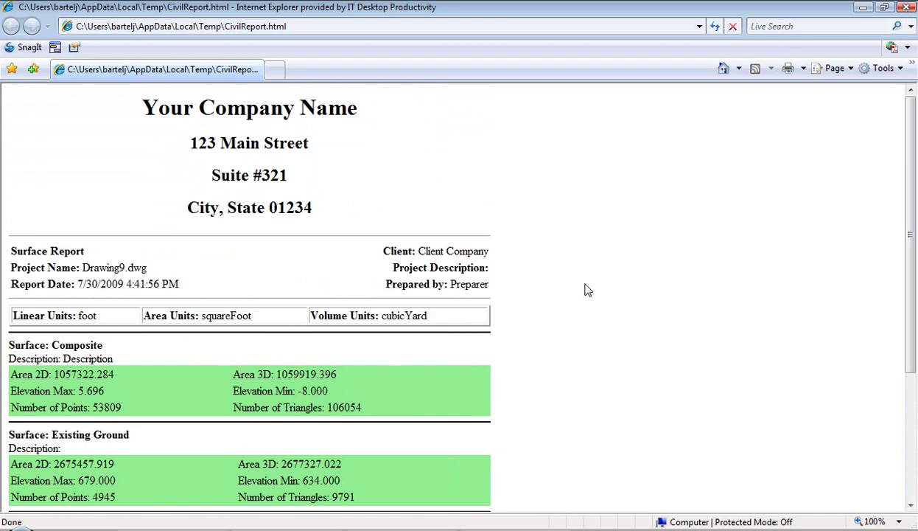
# Close the report and zoom in on the red detention pond at the south end
pyautogui.click(906, 7)
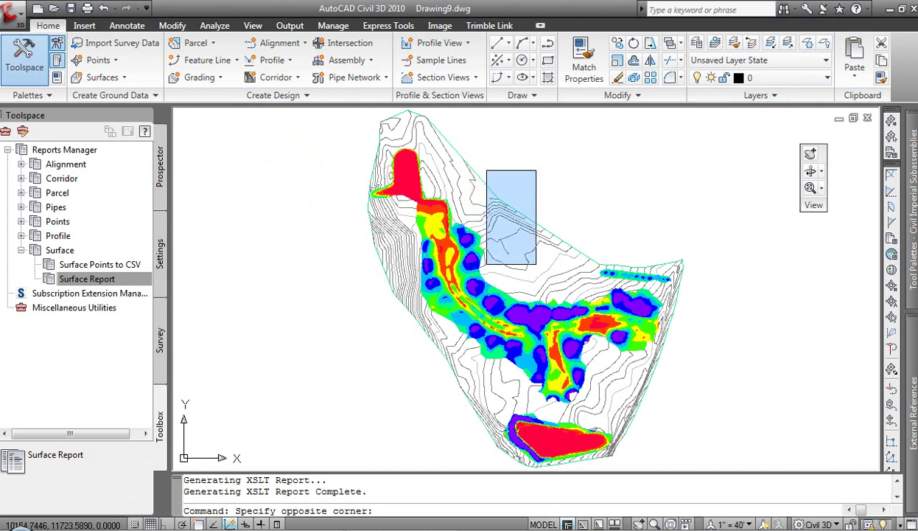
pyautogui.click(581, 221)
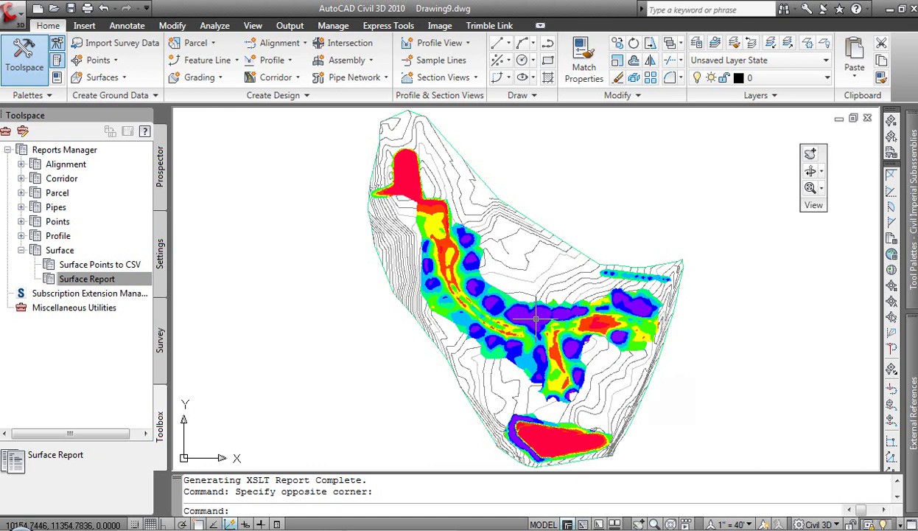
pyautogui.moveTo(536, 318)
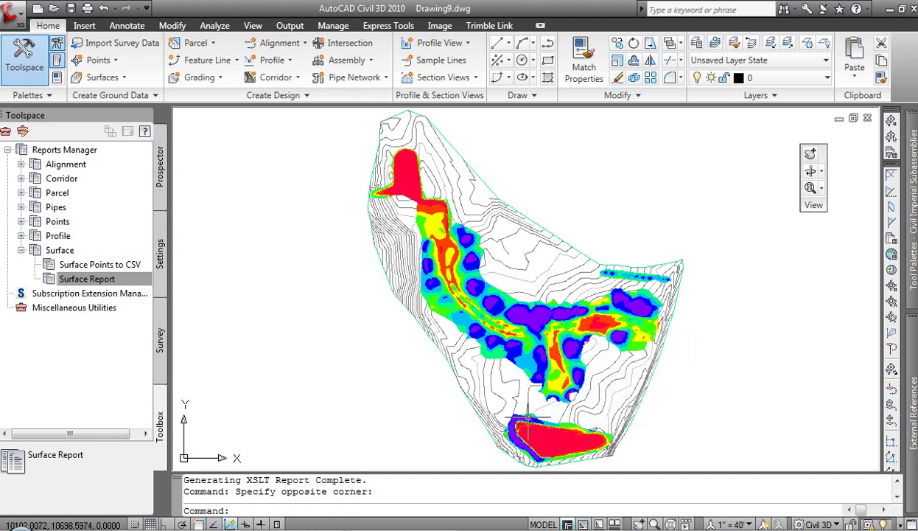
pyautogui.moveTo(531, 437)
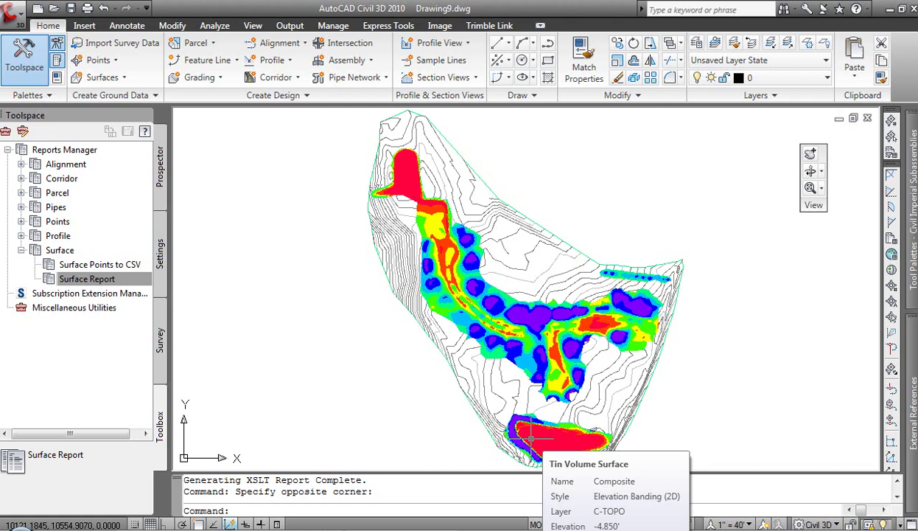
pyautogui.moveTo(542, 407); pyautogui.dragTo(551, 318, button='middle')
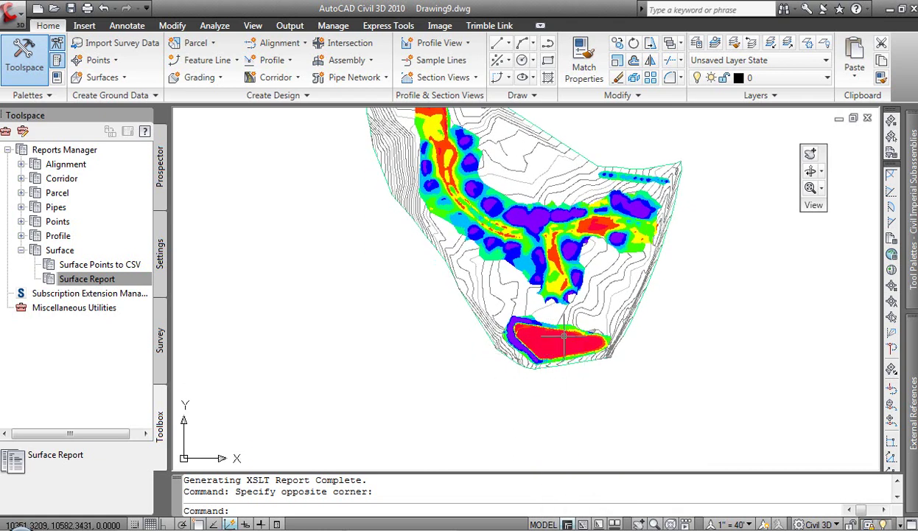
pyautogui.scroll(3, 563, 336)
pyautogui.moveTo(553, 350); pyautogui.dragTo(525, 311, button='middle')
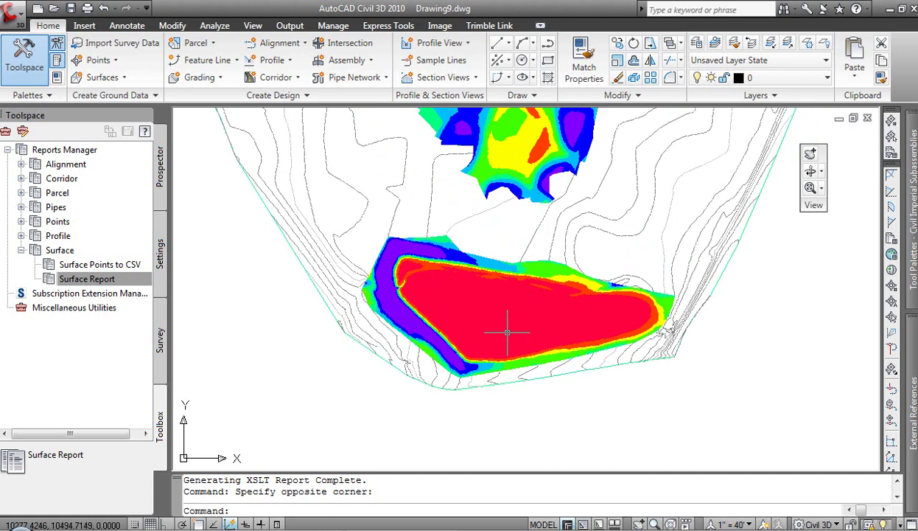
# Draw a closed seven-vertex polyline (PL) around the red detention pond
pyautogui.write('pl')
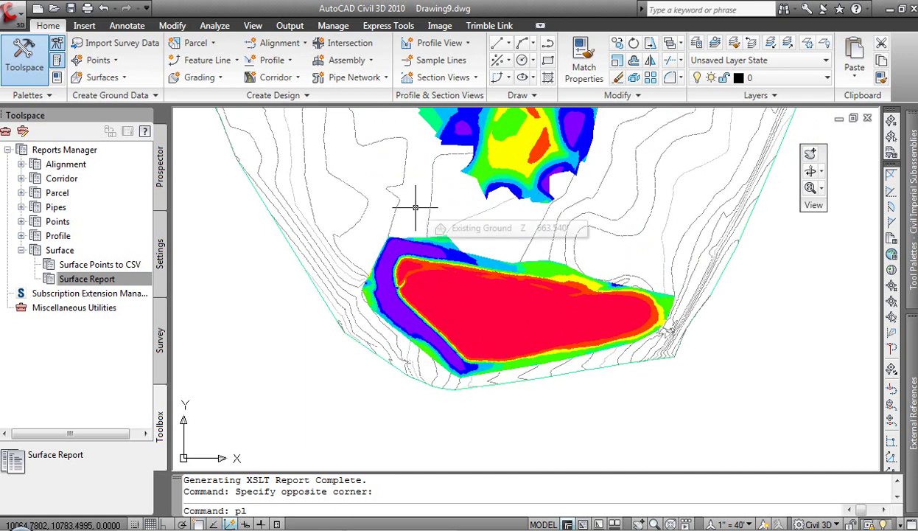
pyautogui.press('Return')
pyautogui.click(367, 239)
pyautogui.click(414, 211)
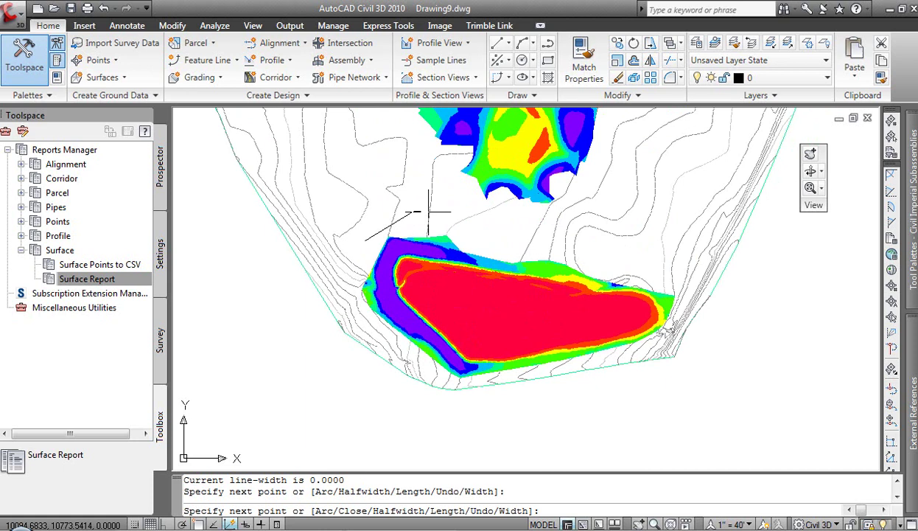
pyautogui.click(526, 234)
pyautogui.click(661, 263)
pyautogui.click(691, 294)
pyautogui.click(675, 356)
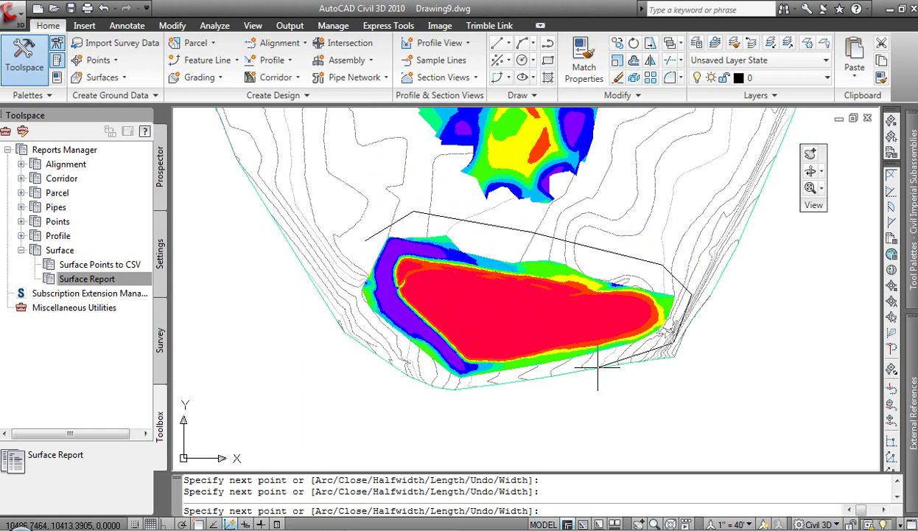
pyautogui.click(435, 385)
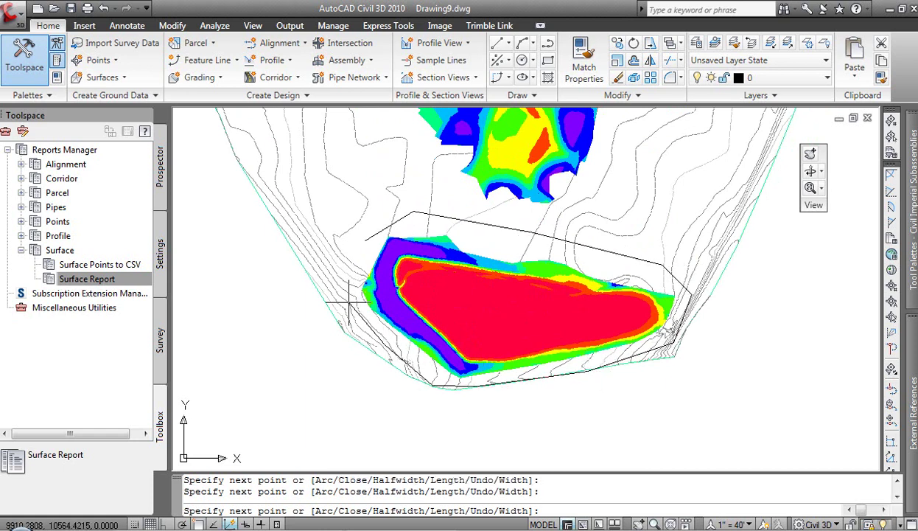
pyautogui.rightClick(356, 240)
pyautogui.click(398, 316)
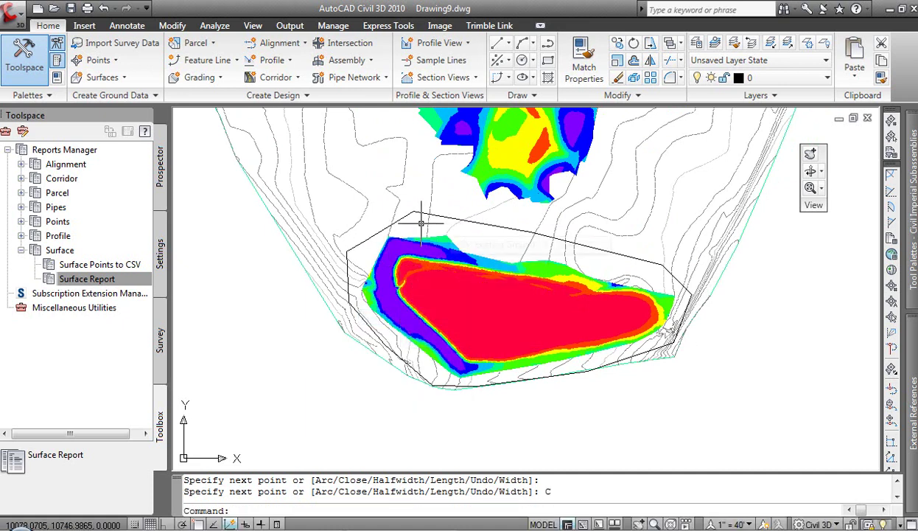
# Compute Composite's bounded volume within the pond polyline: 13171.78 cut, 1793.23 fill cubic yards
pyautogui.click(225, 28)
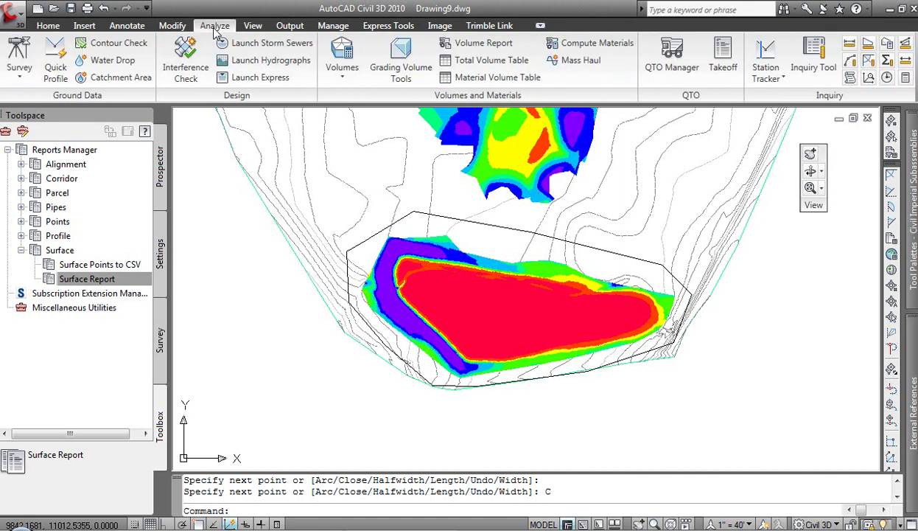
pyautogui.click(341, 71)
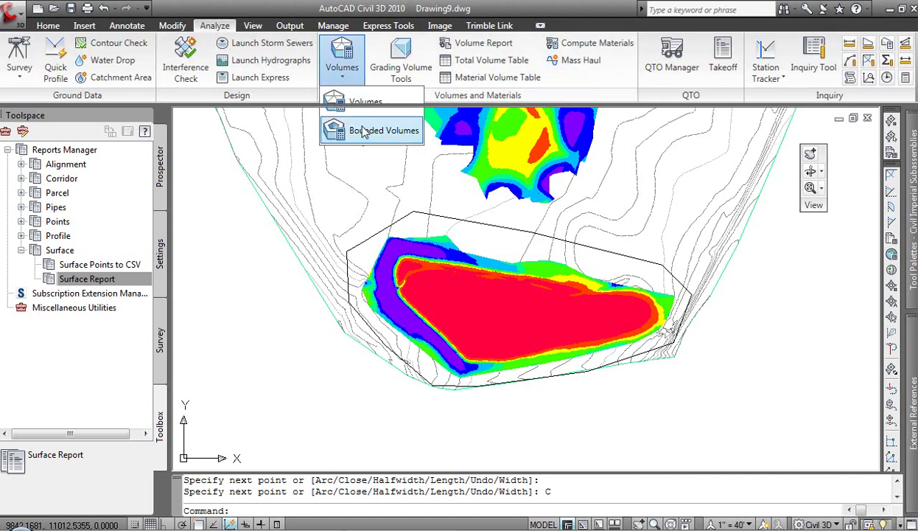
pyautogui.click(354, 131)
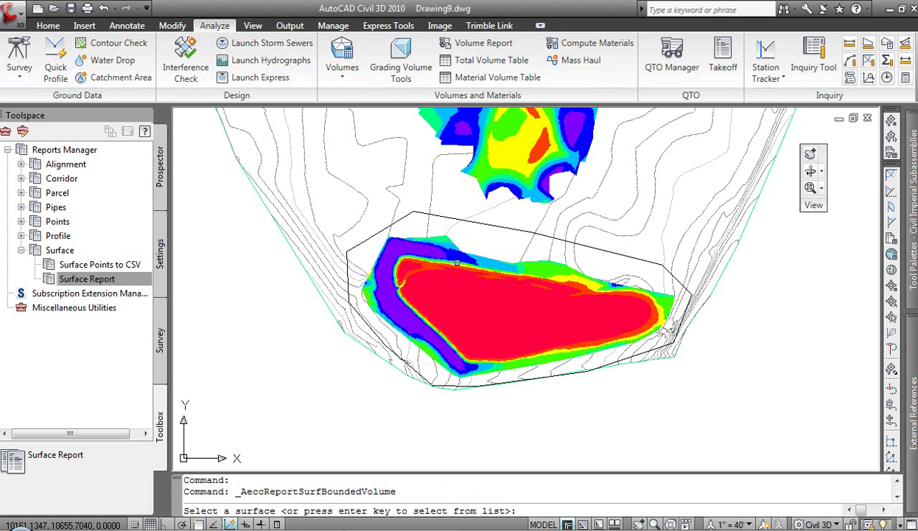
pyautogui.click(451, 258)
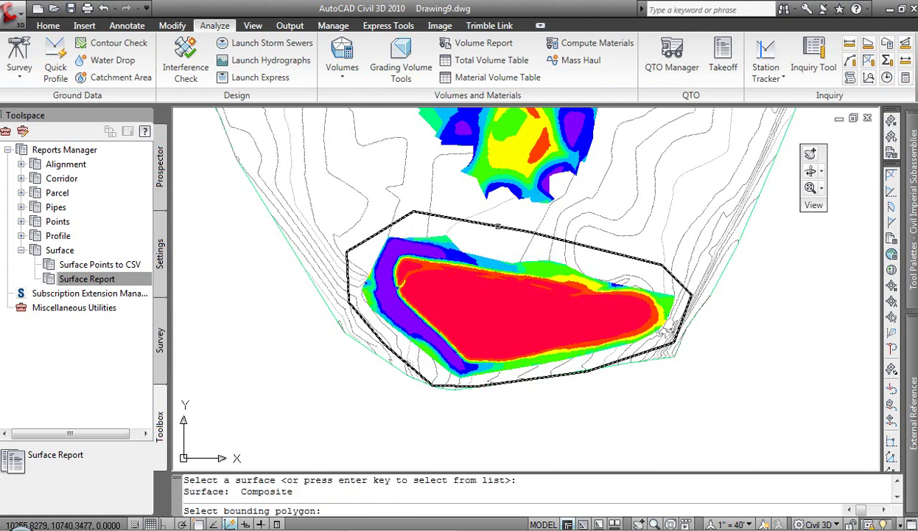
pyautogui.click(499, 226)
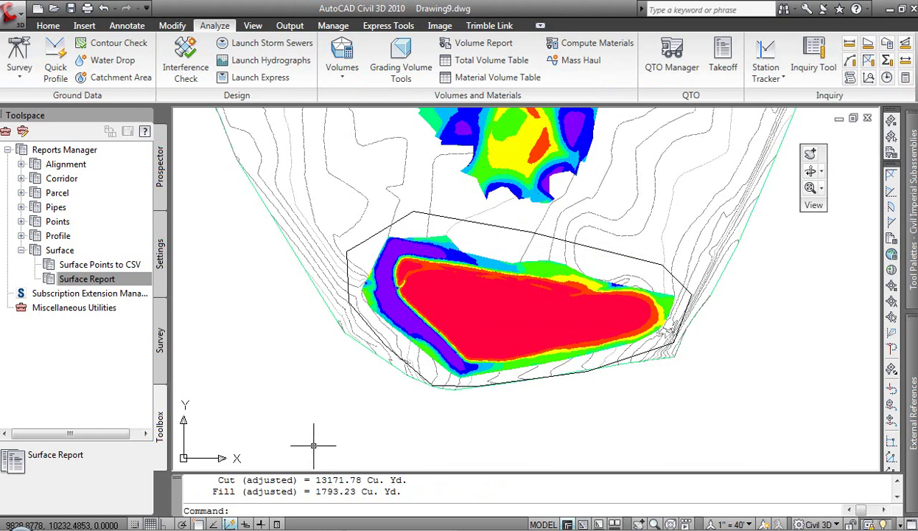
pyautogui.press('F2')
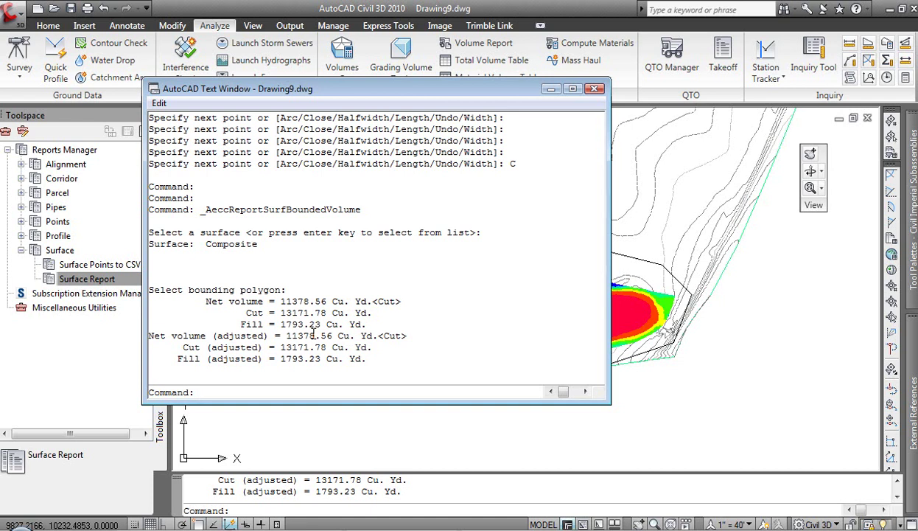
pyautogui.click(595, 88)
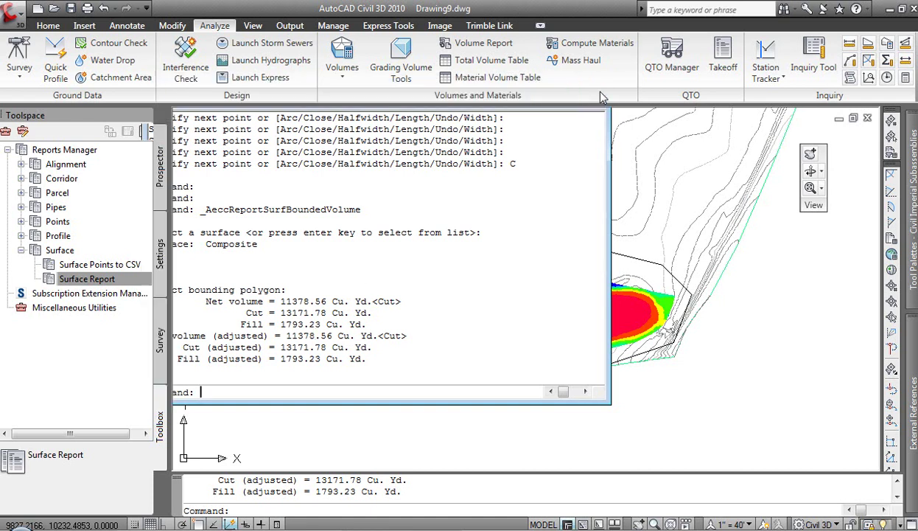
pyautogui.moveTo(510, 216)
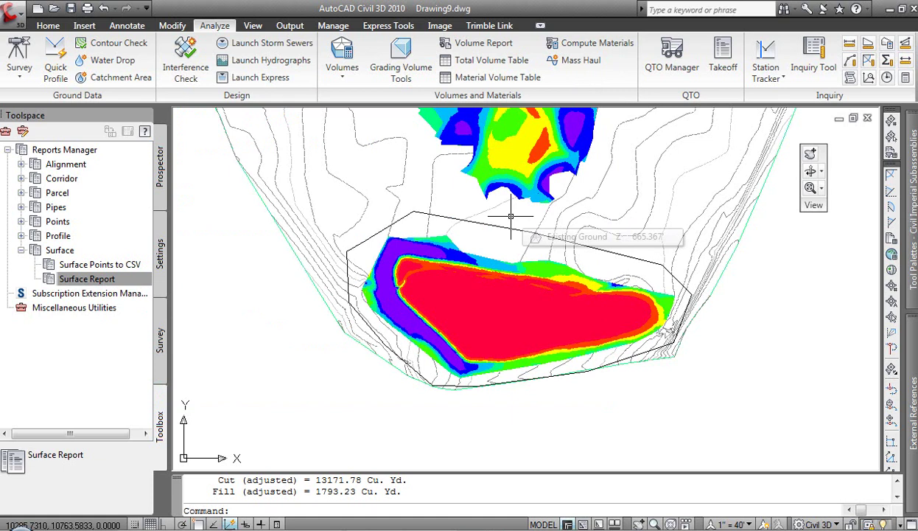